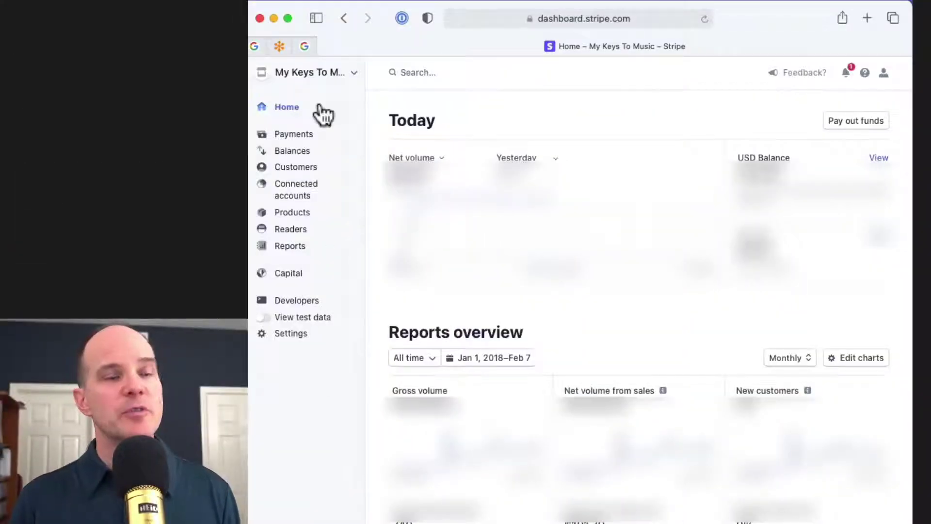
# - Open Stripe's Emails settings, which list mykeystomusic.com and stripe.com as verified domains
pyautogui.click(288, 340)
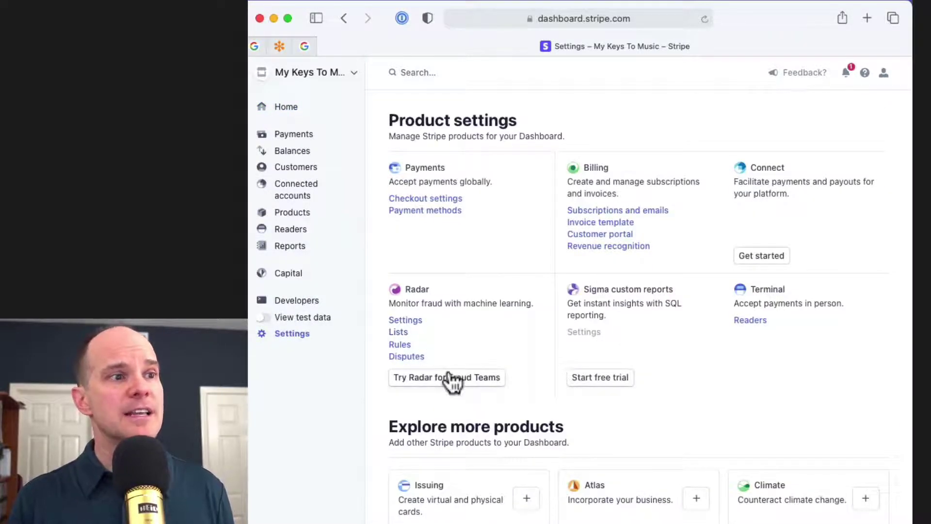
pyautogui.scroll(-3, 443, 370)
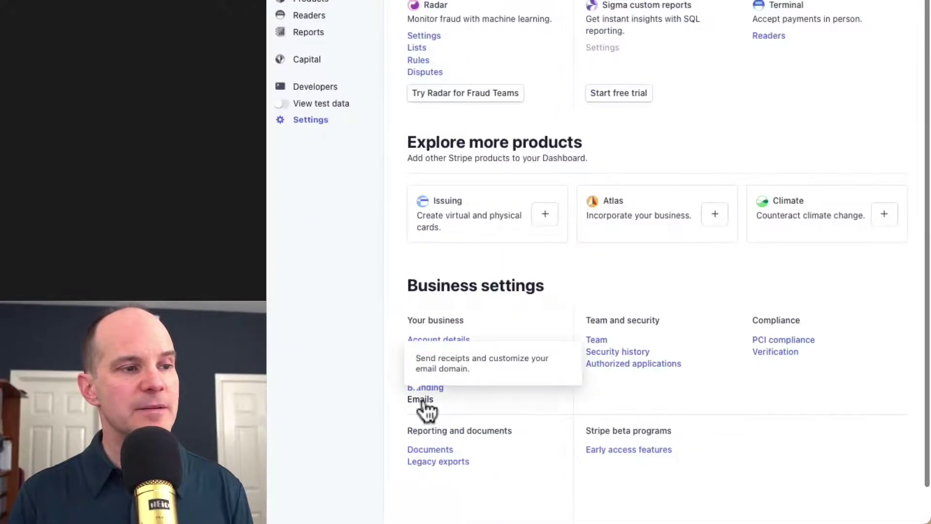
pyautogui.click(422, 402)
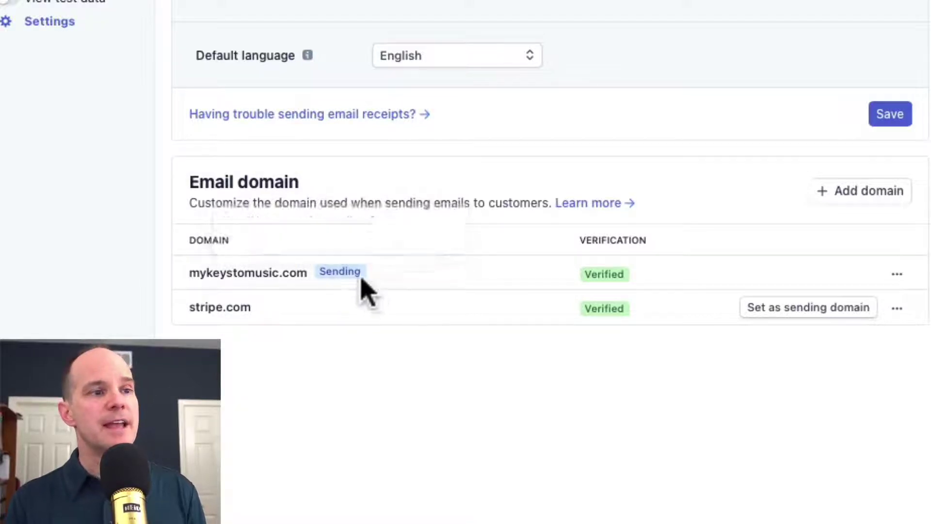
pyautogui.moveTo(322, 274)
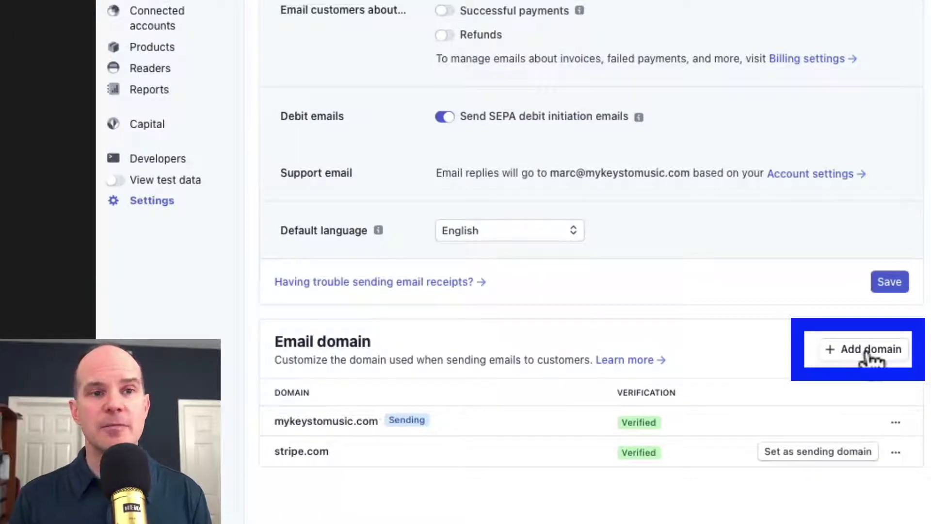
# - Add metechie.com as an email domain and dismiss the slow DNS-records notice
pyautogui.click(869, 354)
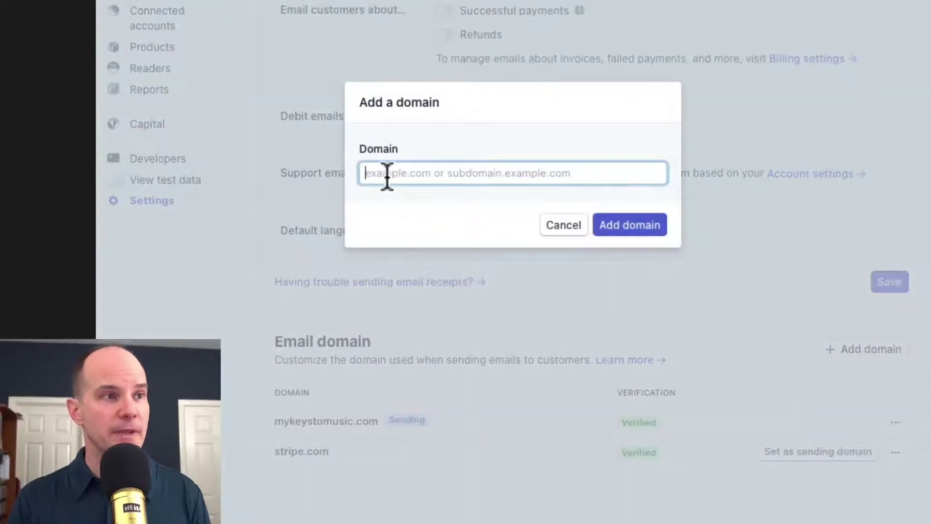
pyautogui.write('metechie.com')
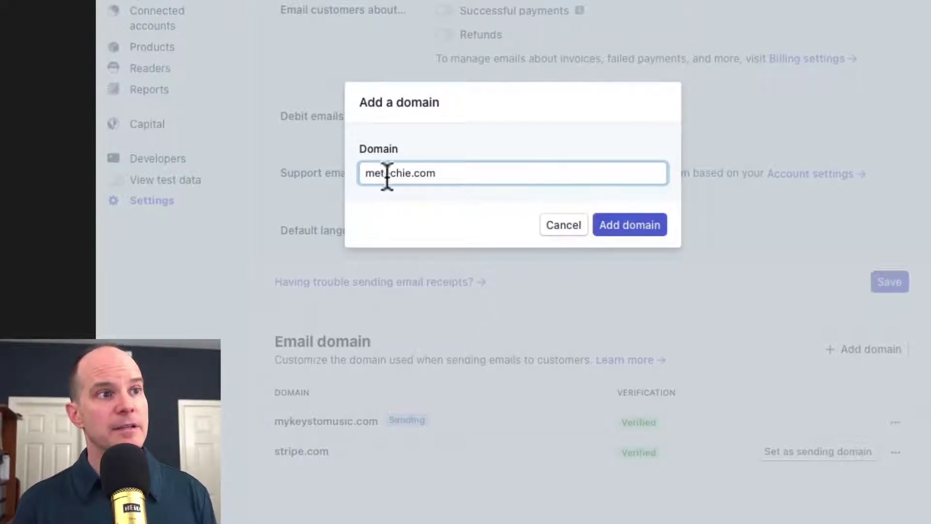
pyautogui.click(629, 229)
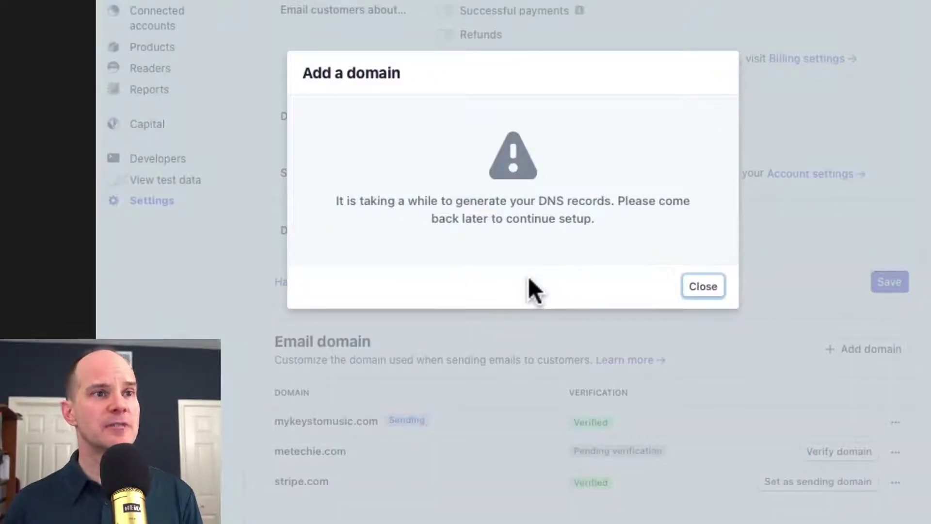
pyautogui.click(709, 292)
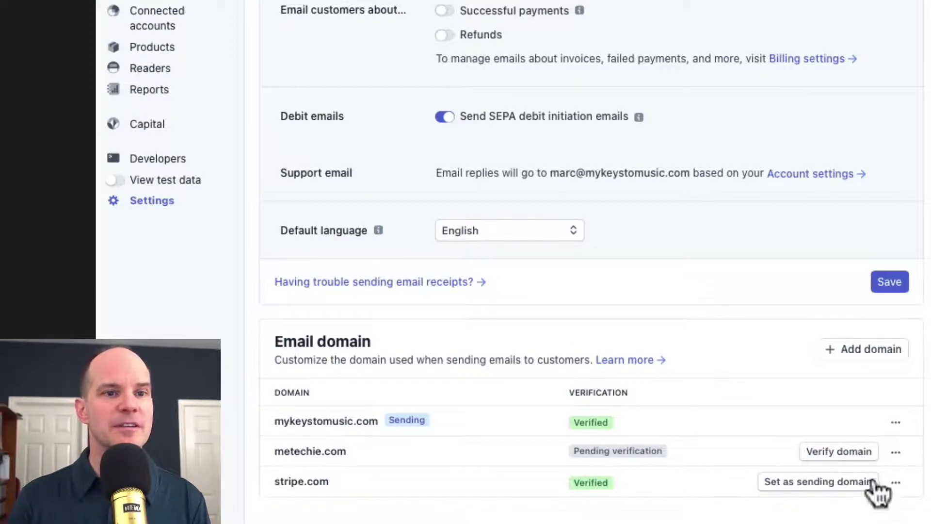
# - Show metechie.com's verification DNS records and scroll through the TXT and CNAME entries
pyautogui.click(850, 452)
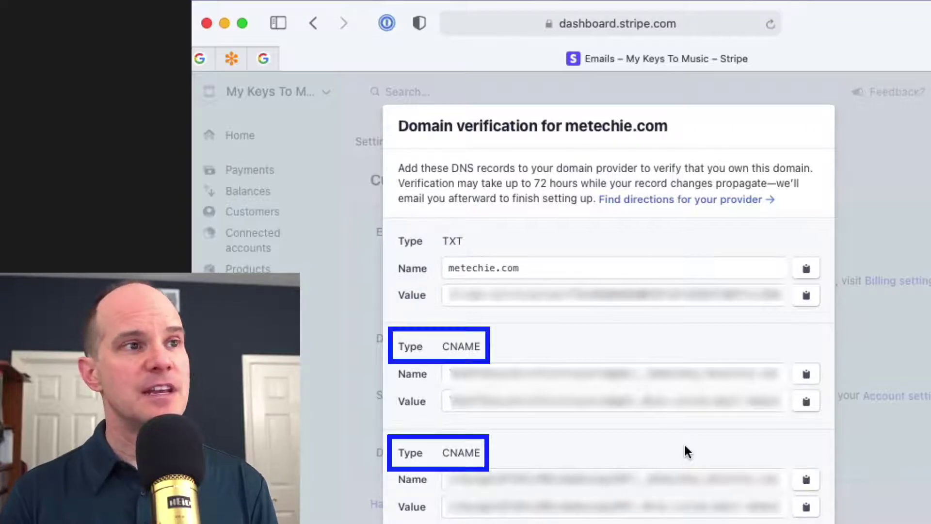
pyautogui.scroll(-2, 684, 452)
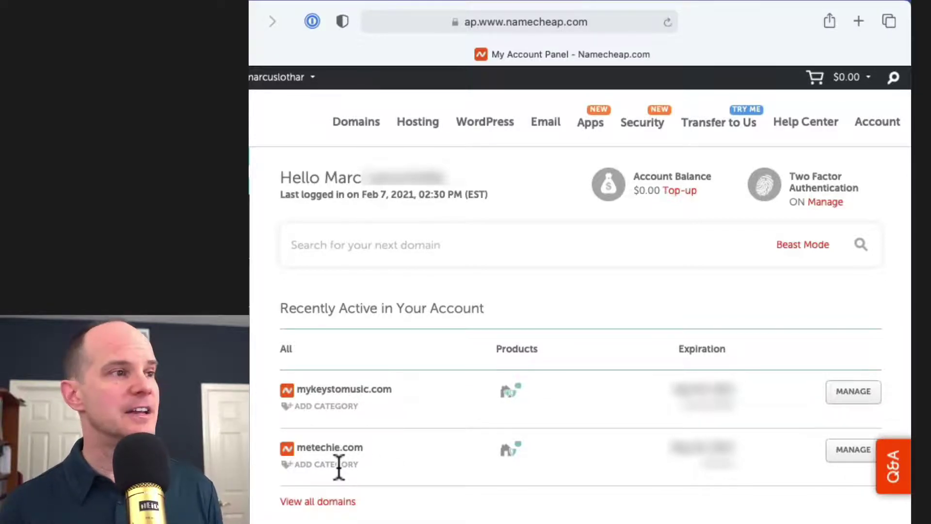
# - Open the Advanced DNS page for metechie.com from the Namecheap domain list
pyautogui.click(850, 455)
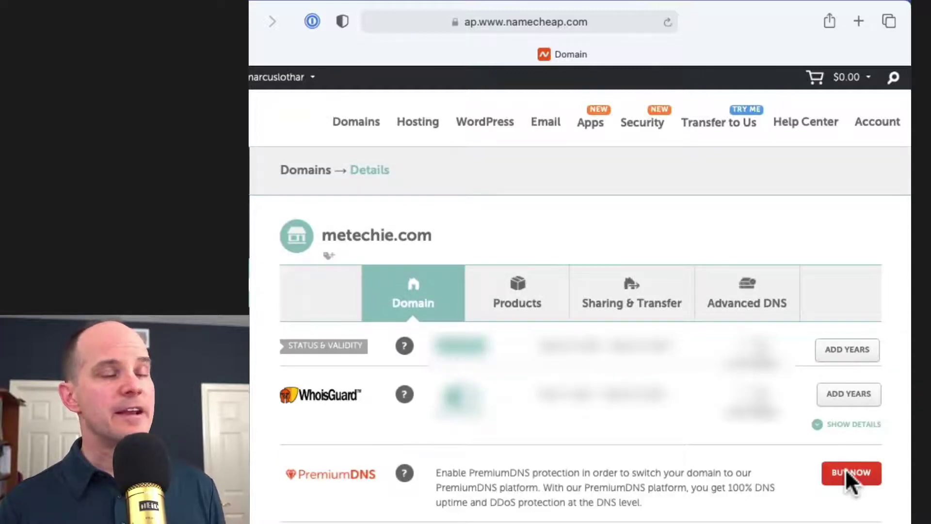
pyautogui.click(738, 305)
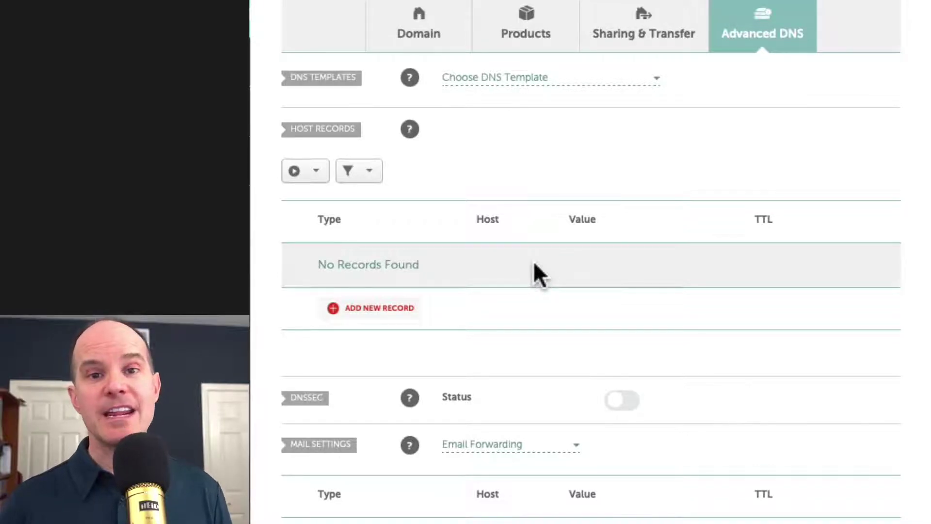
# - Add a new TXT host record row in Namecheap with @ as its host
pyautogui.click(379, 310)
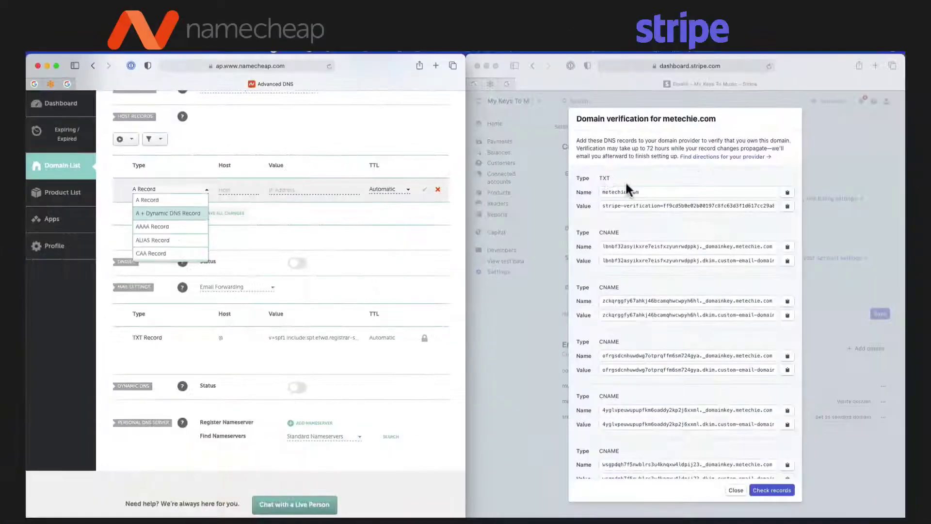
pyautogui.scroll(-2, 186, 240)
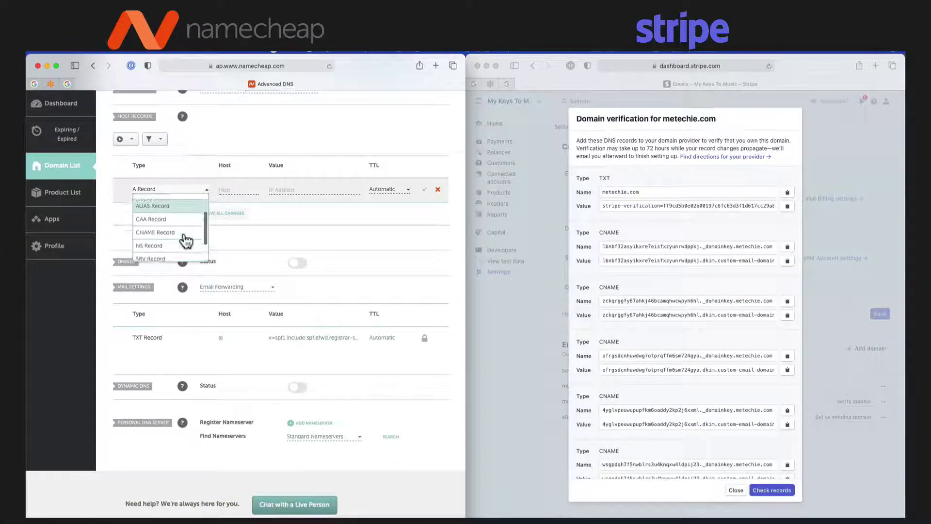
pyautogui.scroll(-2, 185, 238)
pyautogui.click(172, 244)
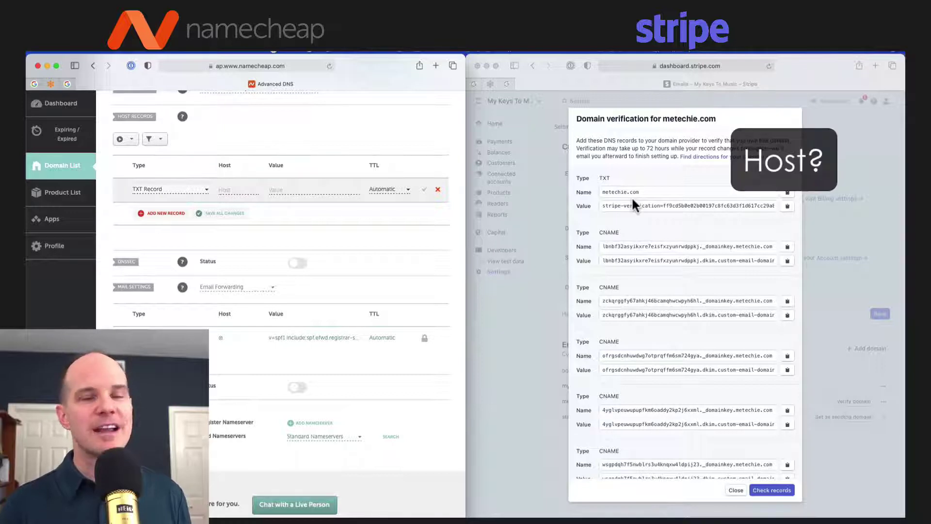
pyautogui.click(650, 191)
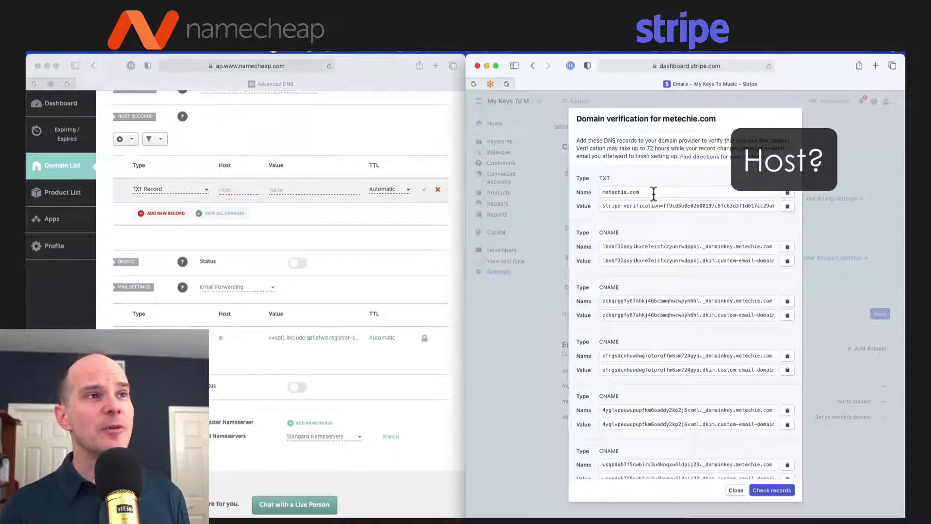
pyautogui.moveTo(654, 192); pyautogui.dragTo(601, 192)
pyautogui.press('super+c')
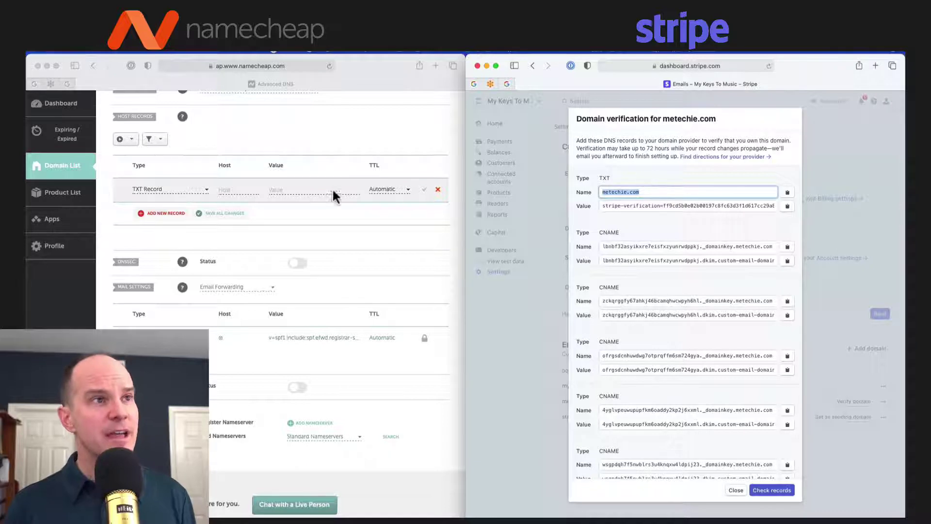
pyautogui.click(243, 190)
pyautogui.press('super+v')
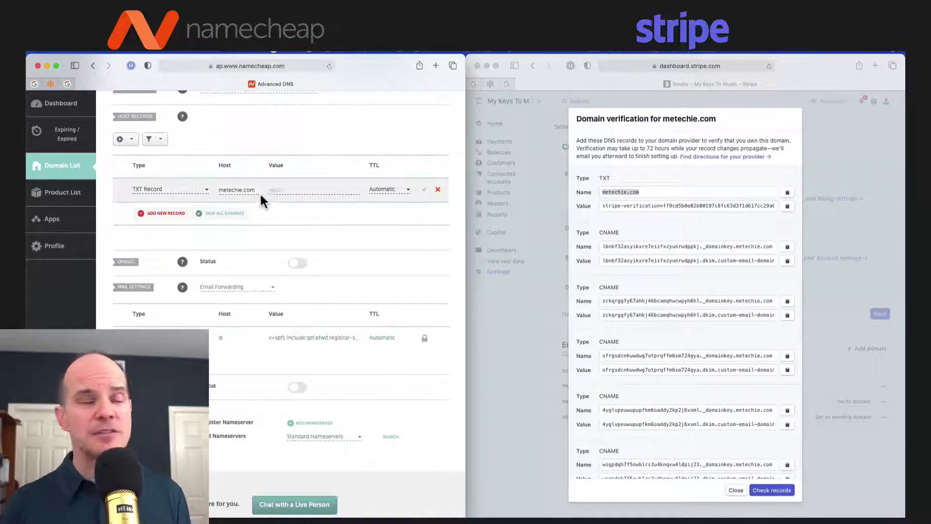
pyautogui.moveTo(255, 188); pyautogui.dragTo(213, 187)
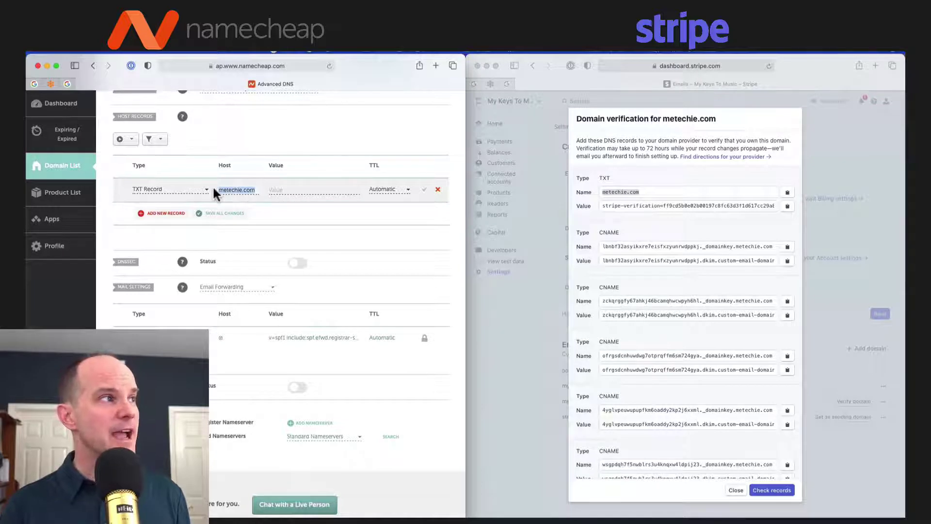
pyautogui.write('@')
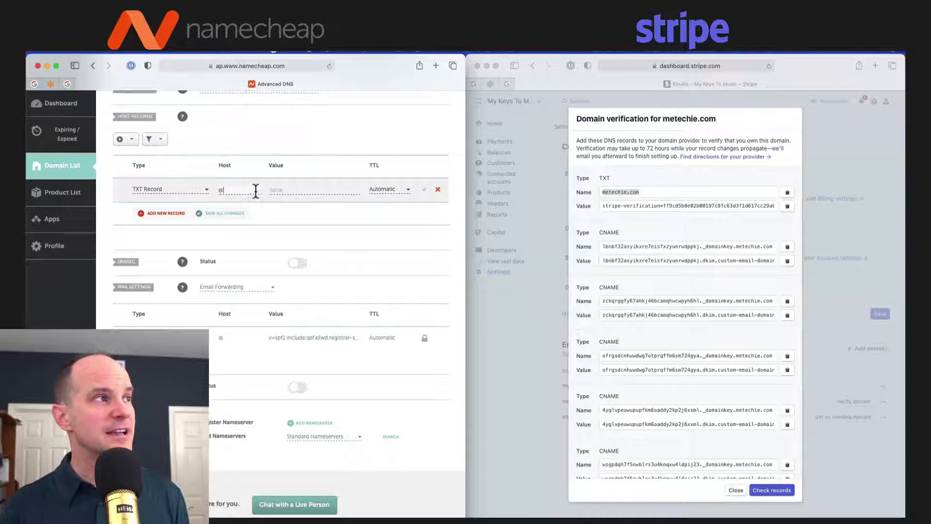
# - Paste Stripe's stripe-verification value into the TXT record, keep TTL Automatic, and save it
pyautogui.click(627, 208)
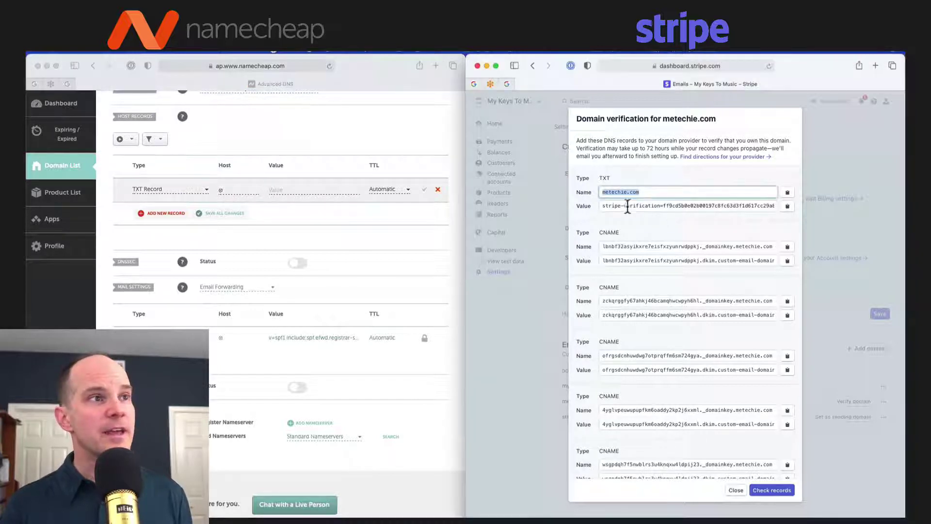
pyautogui.click(787, 207)
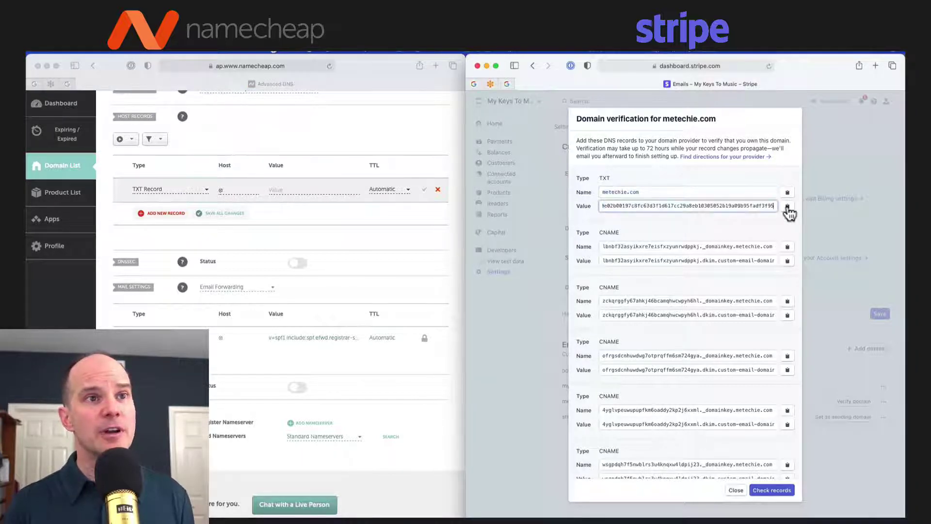
pyautogui.click(293, 188)
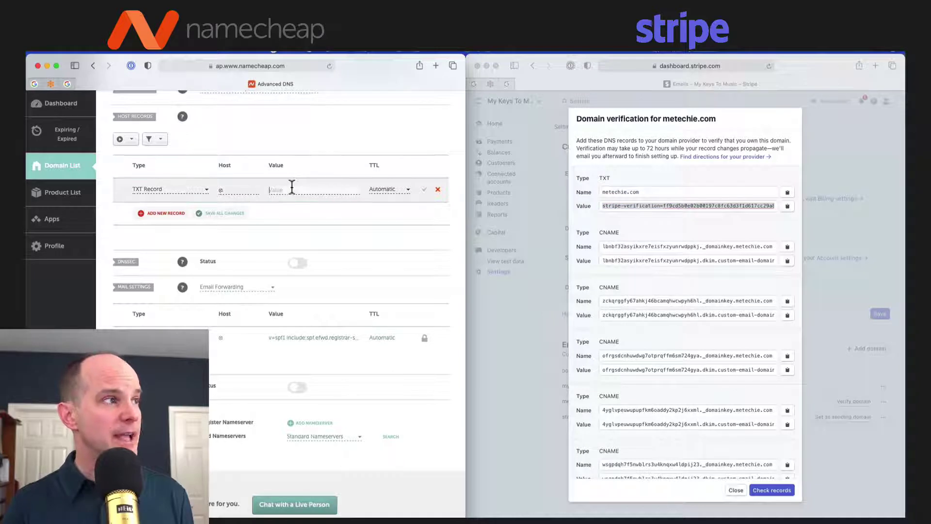
pyautogui.press('super+v')
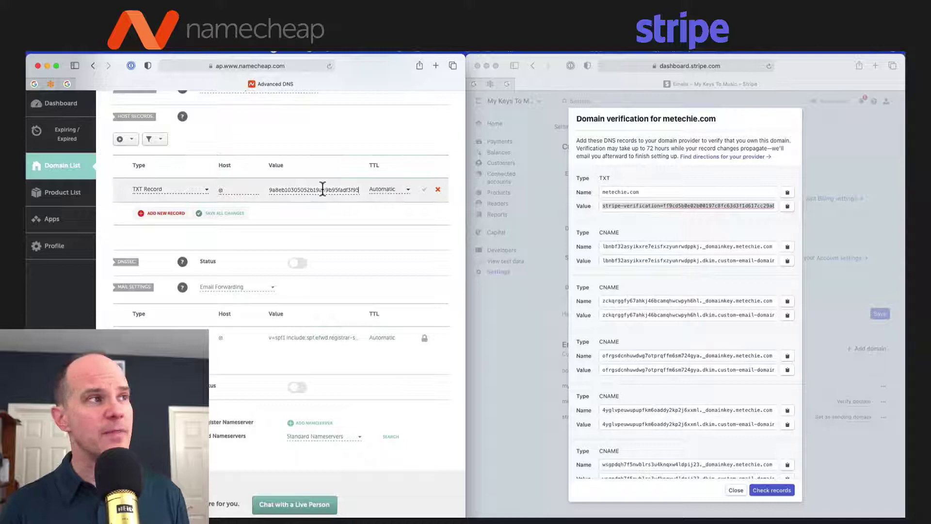
pyautogui.click(390, 190)
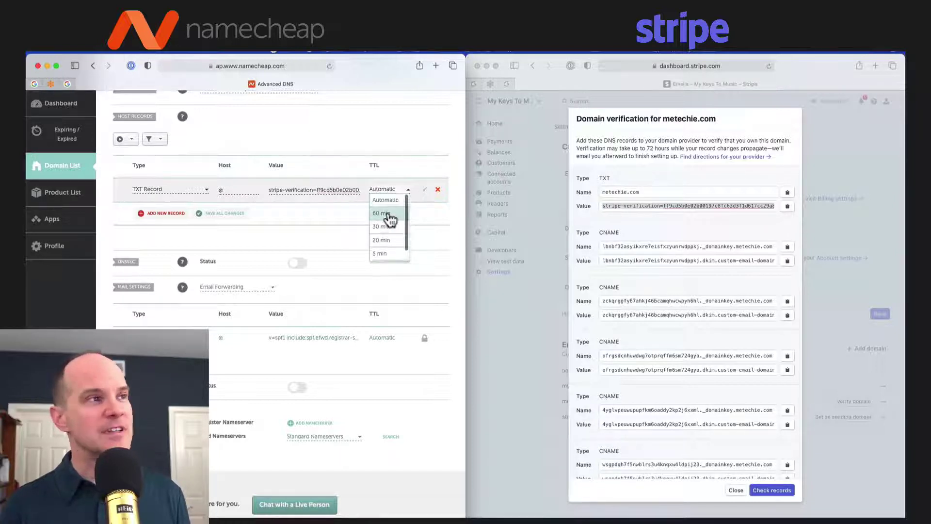
pyautogui.click(408, 163)
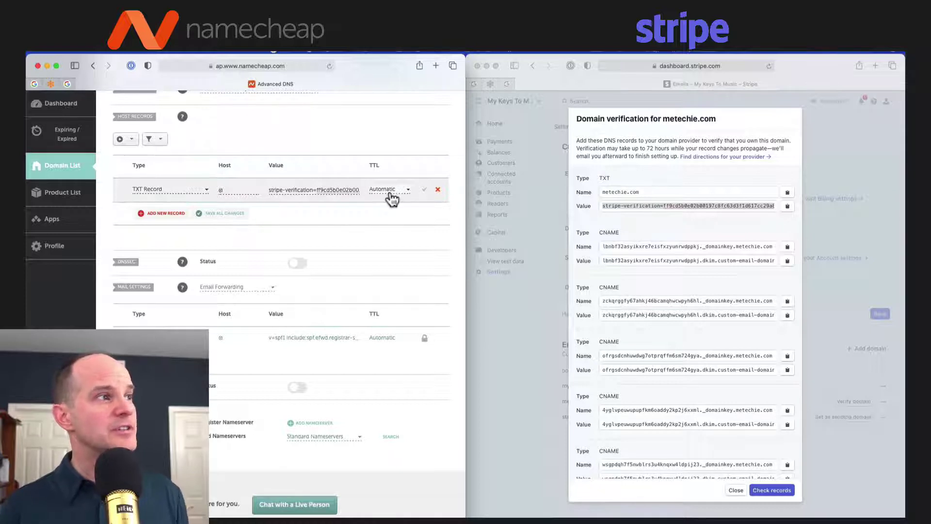
pyautogui.click(425, 191)
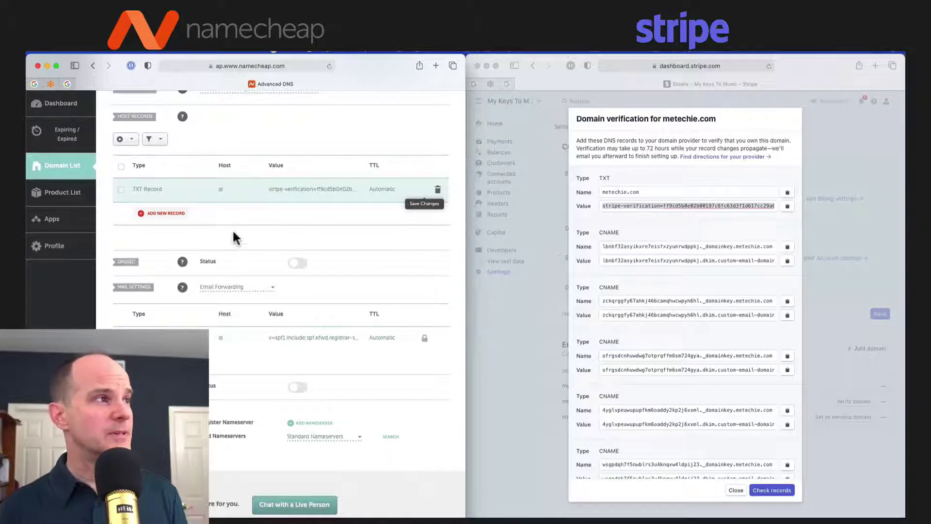
# - Add a new CNAME record row and copy Stripe's first DKIM record name
pyautogui.click(163, 214)
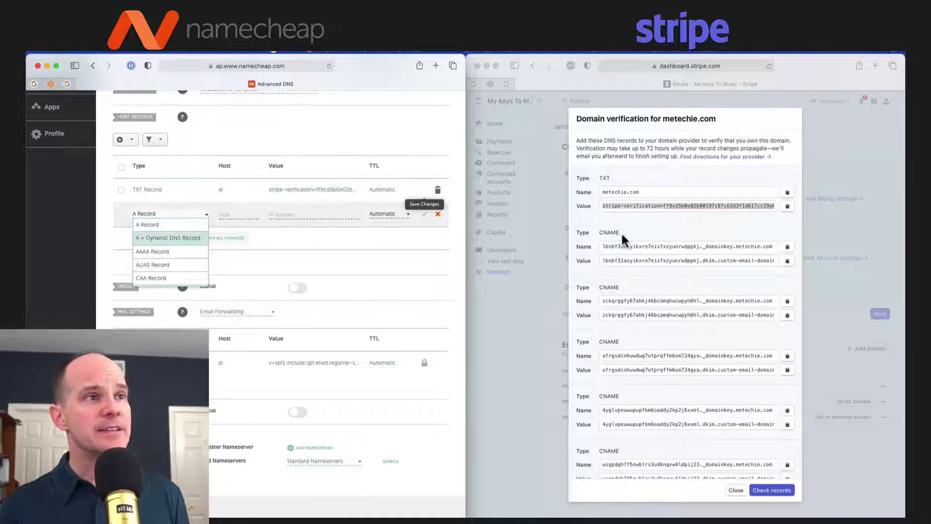
pyautogui.scroll(-3, 184, 259)
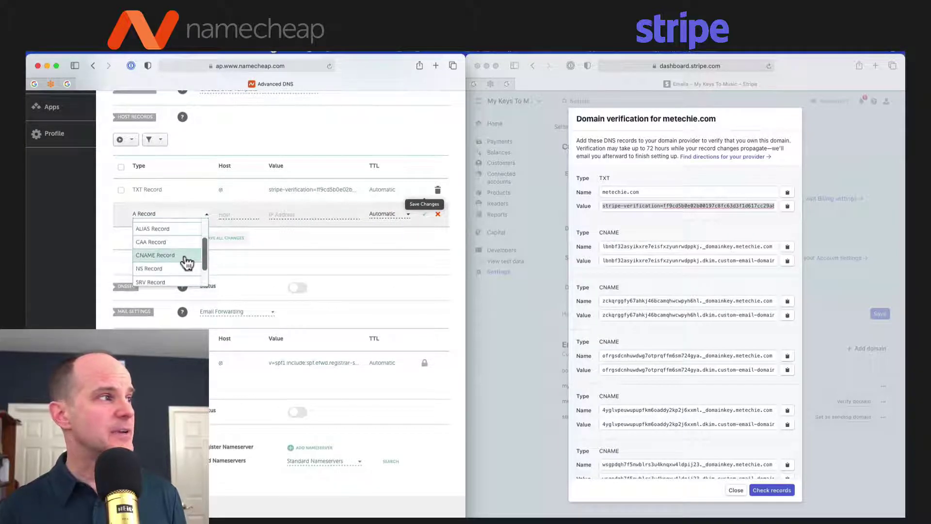
pyautogui.click(186, 257)
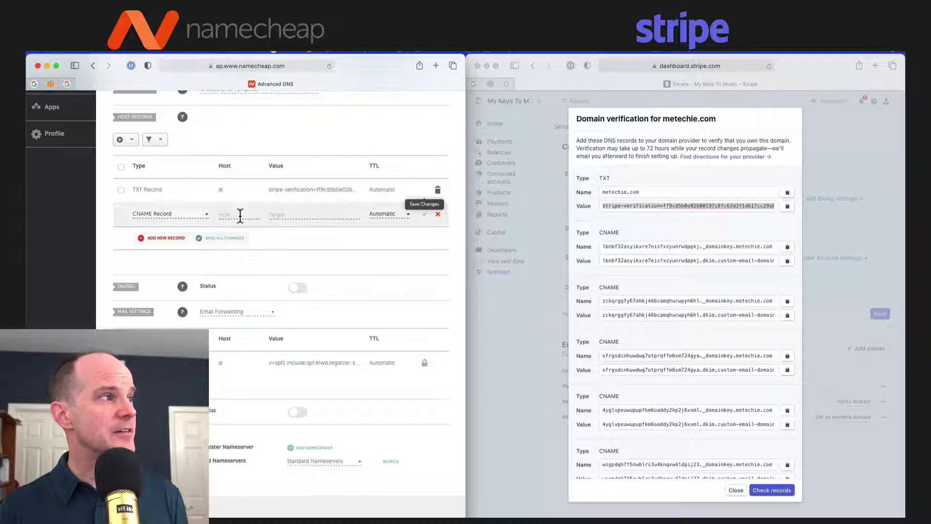
pyautogui.click(644, 246)
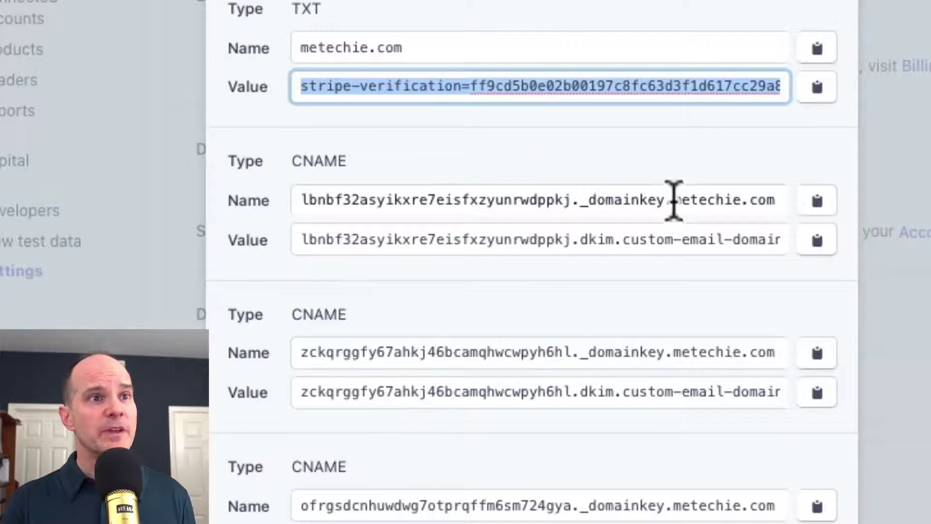
pyautogui.moveTo(674, 200); pyautogui.dragTo(878, 202)
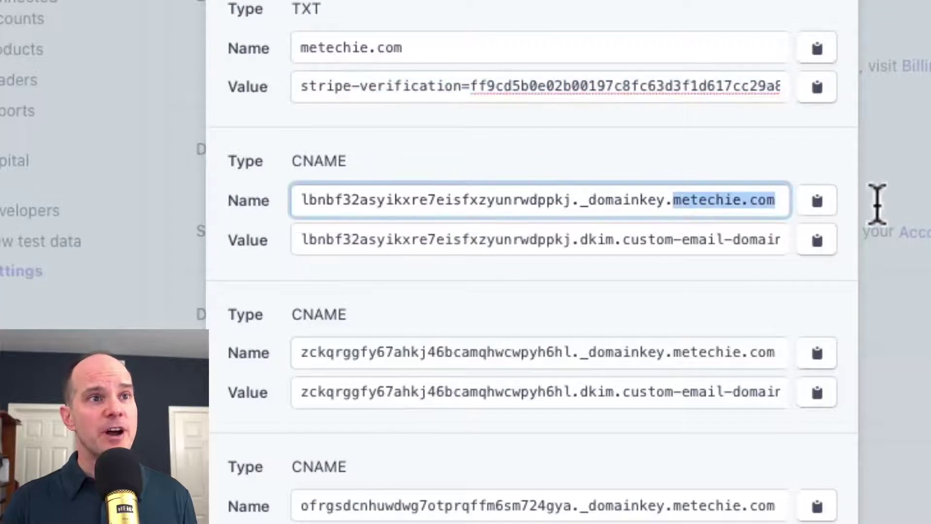
pyautogui.click(657, 201)
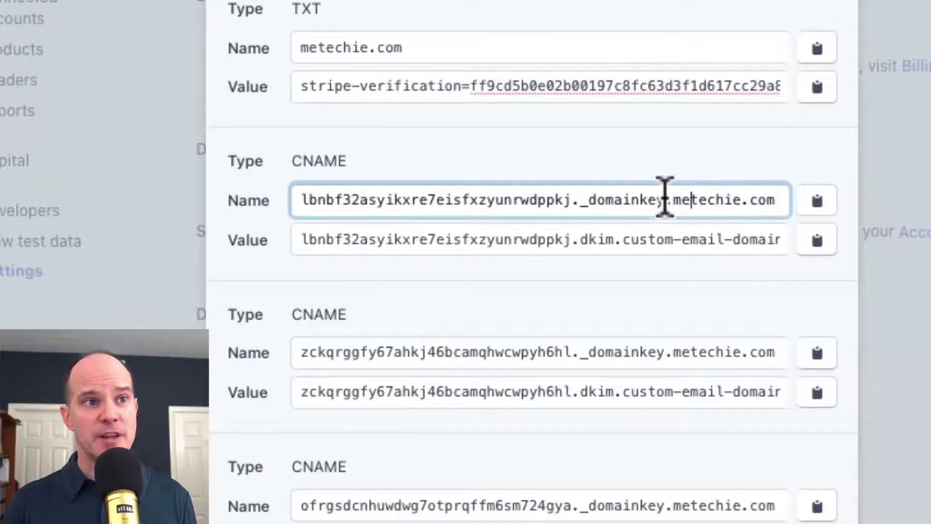
pyautogui.moveTo(665, 200); pyautogui.dragTo(233, 200)
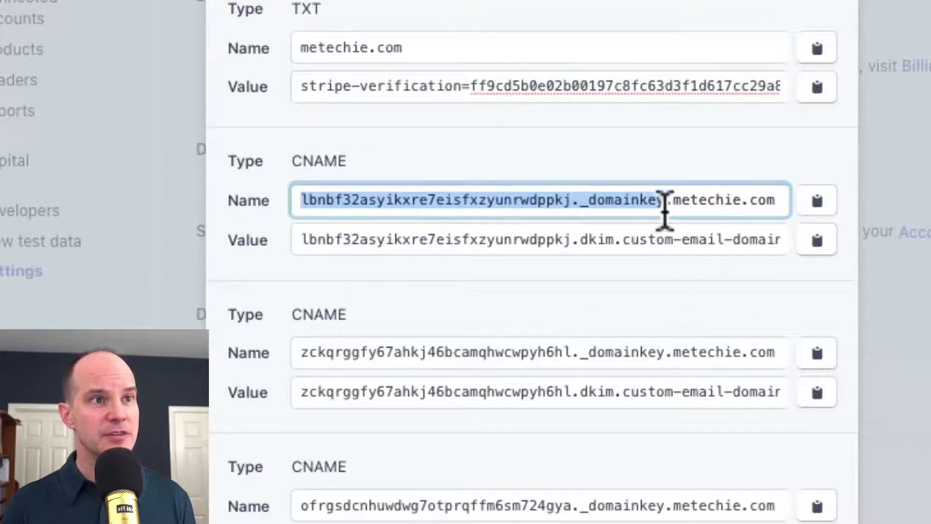
pyautogui.click(712, 201)
pyautogui.click(819, 206)
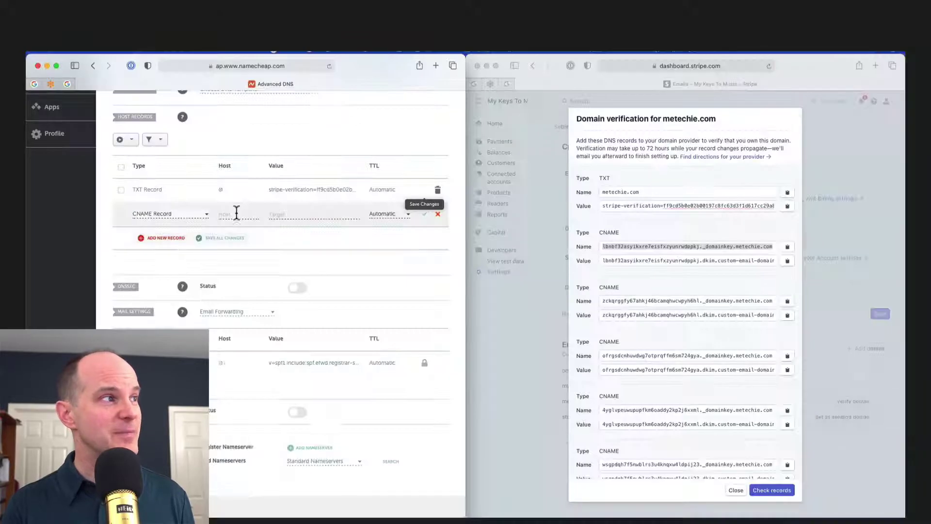
# - Set the CNAME host to lbnbf32asyikxre7eisfxzyunrwdppkj._domainkey, without the .metechie.com suffix
pyautogui.click(235, 214)
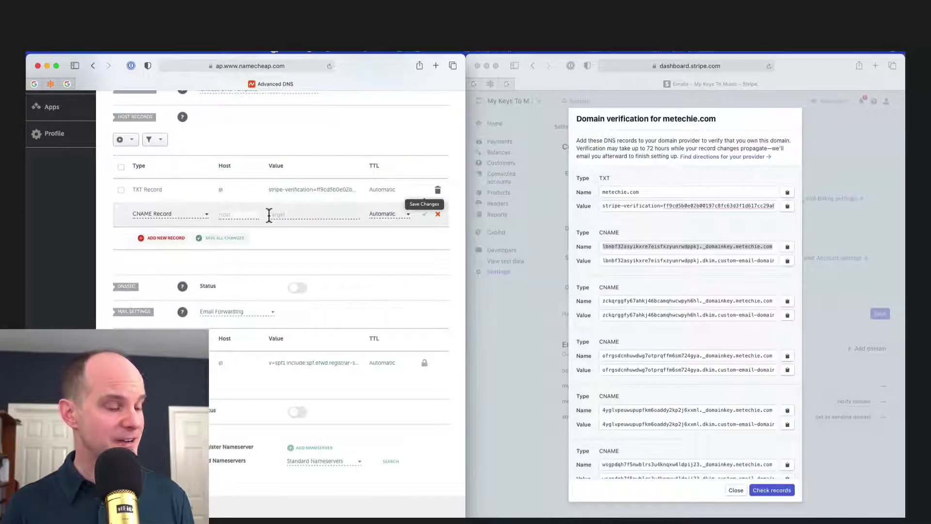
pyautogui.press('super+v')
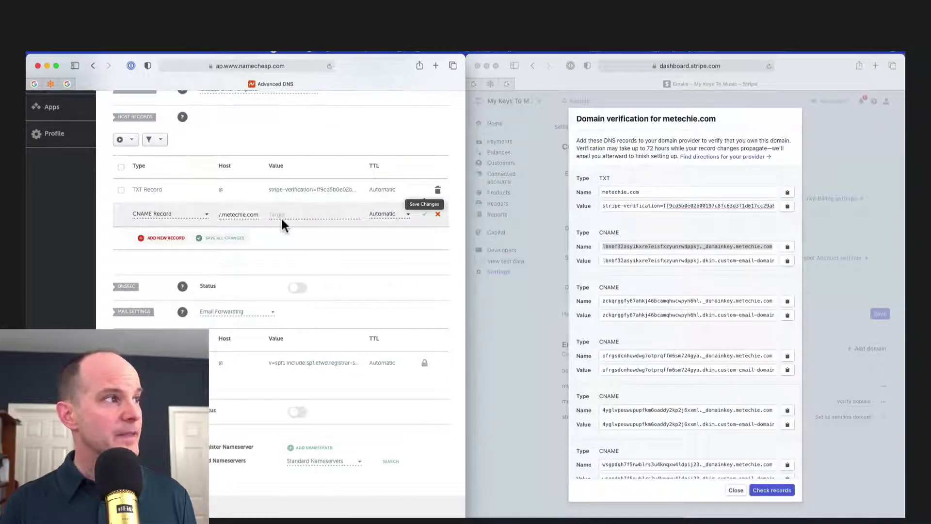
pyautogui.doubleClick(253, 214)
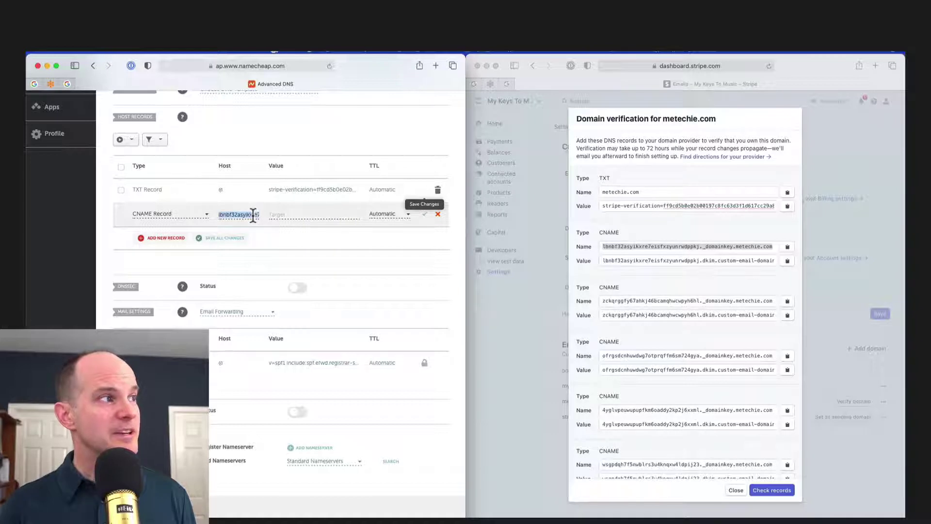
pyautogui.press('BackSpace')
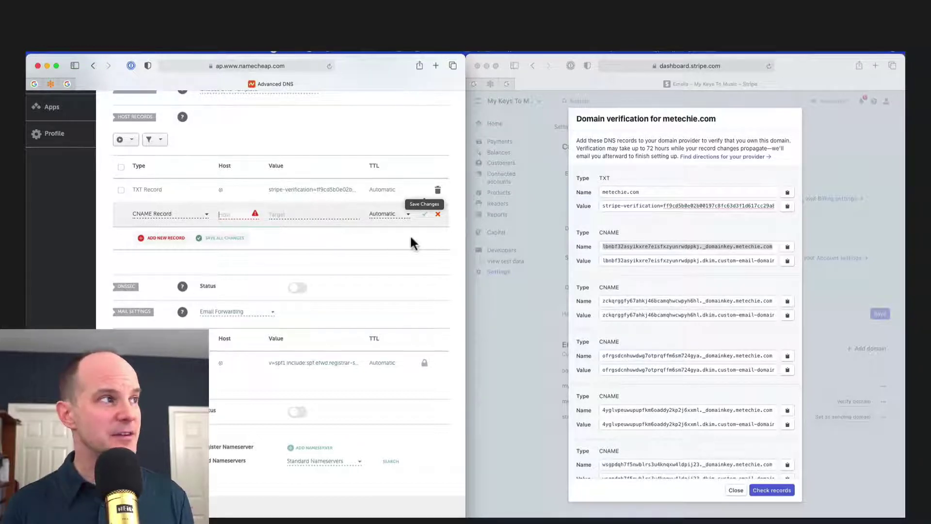
pyautogui.click(705, 245)
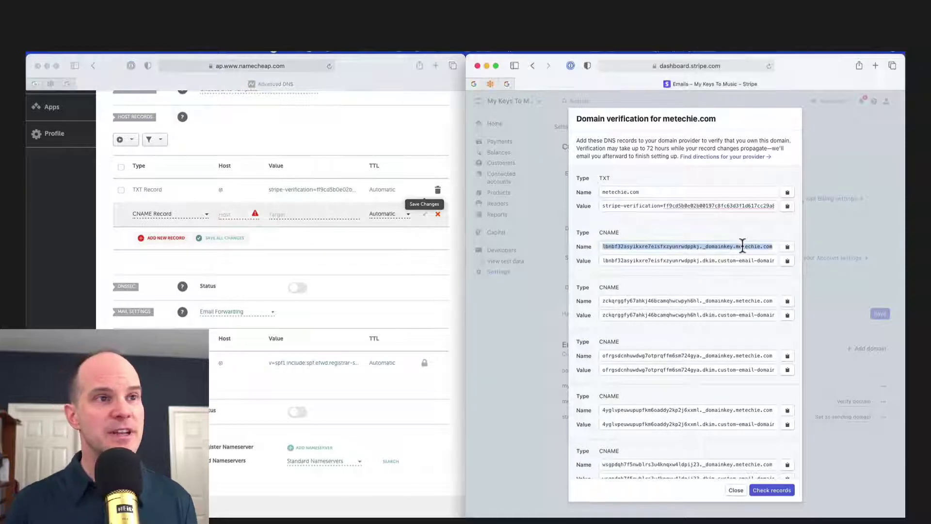
pyautogui.click(730, 246)
pyautogui.moveTo(726, 246); pyautogui.dragTo(564, 236)
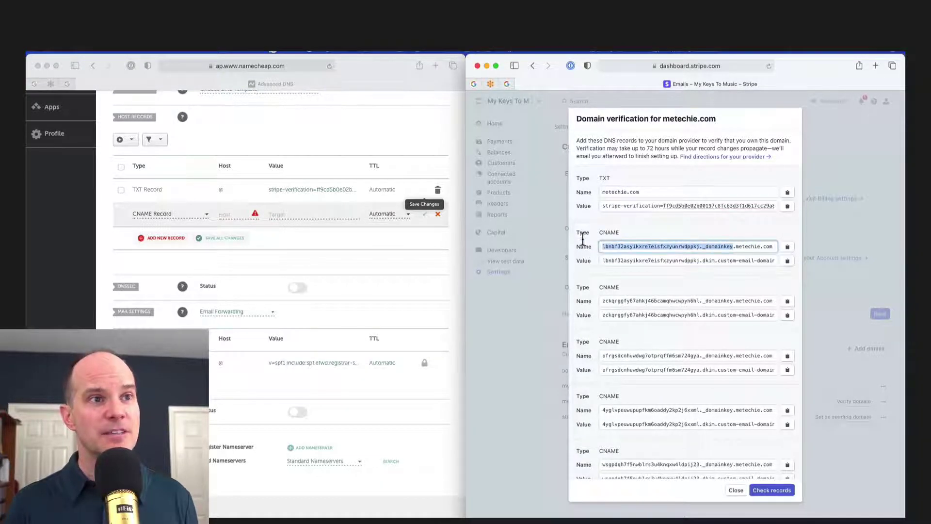
pyautogui.press('super+c')
pyautogui.click(239, 217)
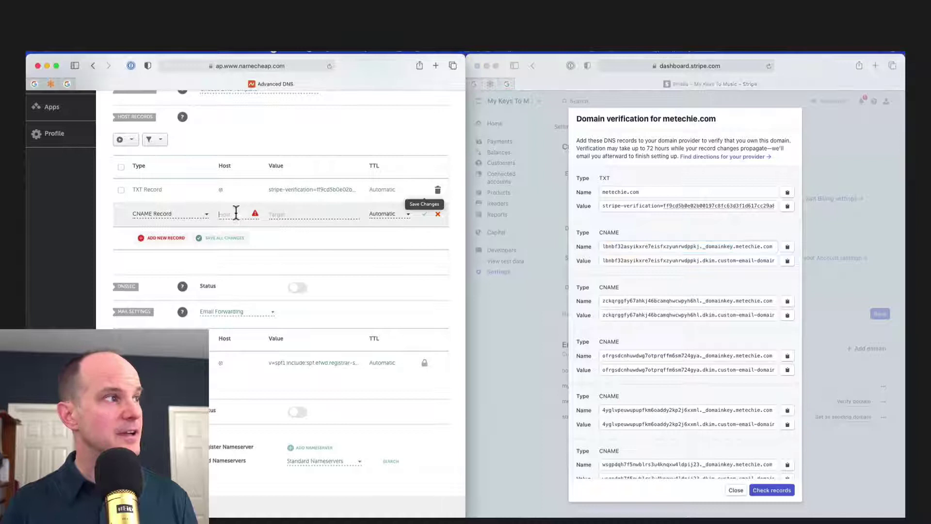
pyautogui.press('super+v')
pyautogui.press('Tab')
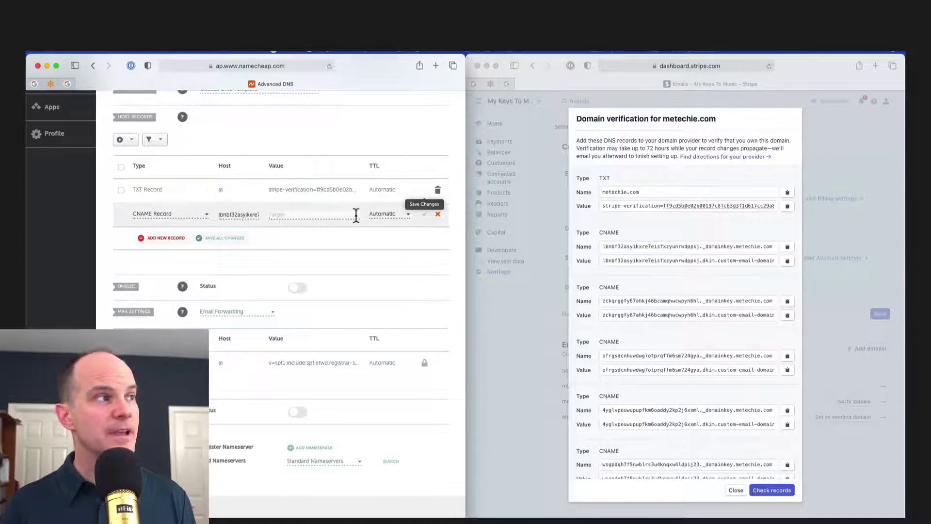
# - Paste the first DKIM value as the CNAME target and save the record
pyautogui.click(738, 263)
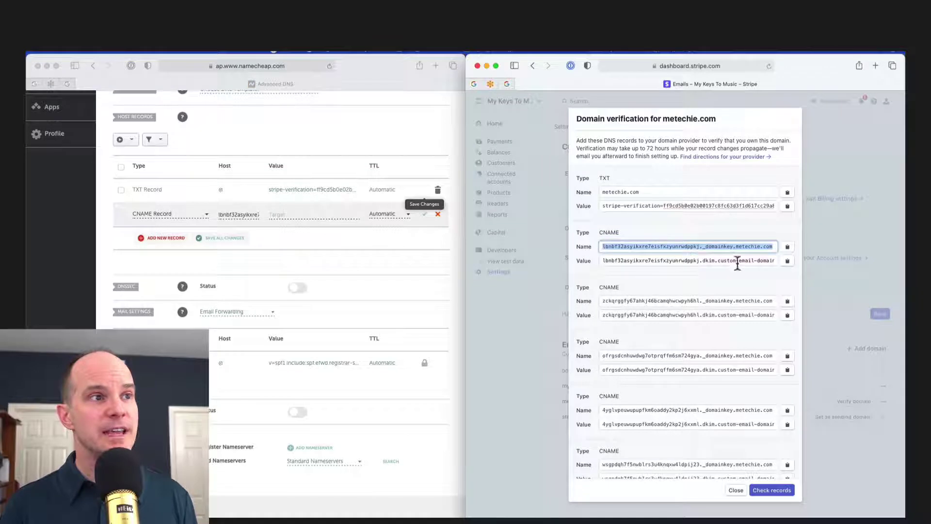
pyautogui.click(787, 262)
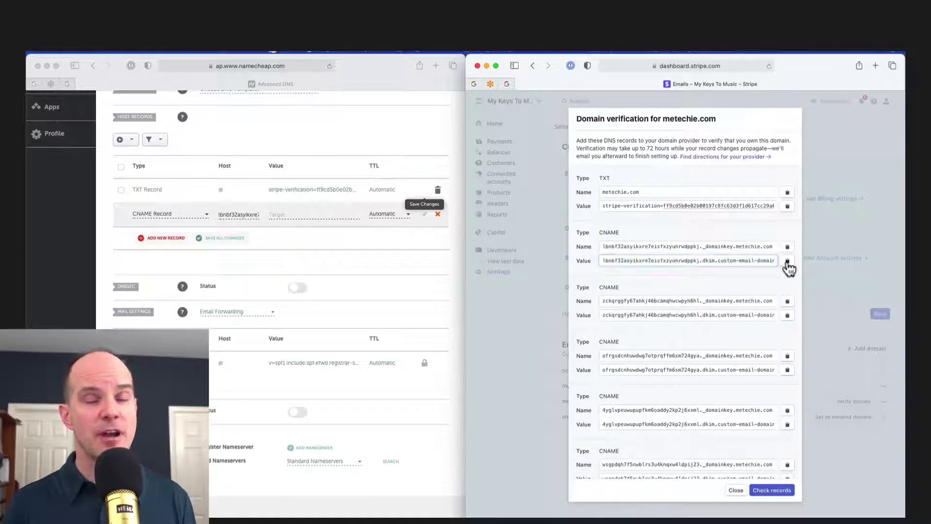
pyautogui.click(293, 214)
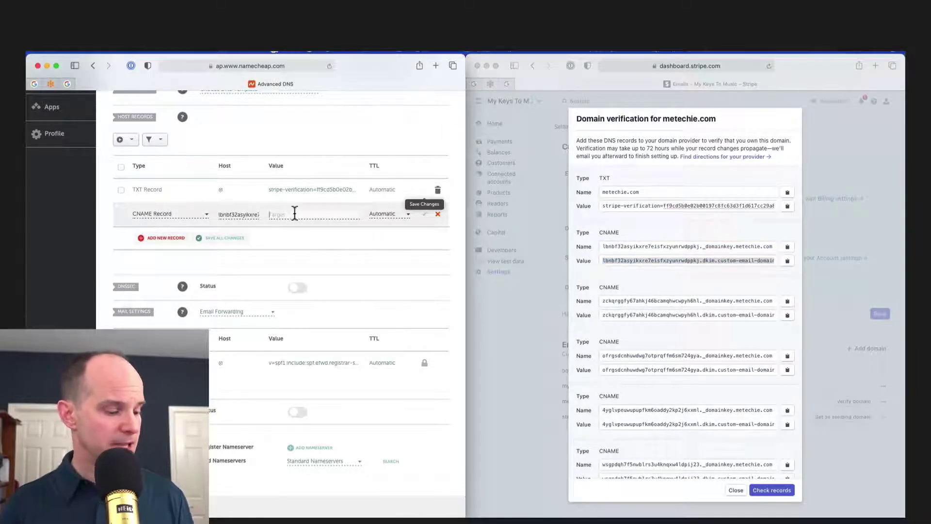
pyautogui.press('super+v')
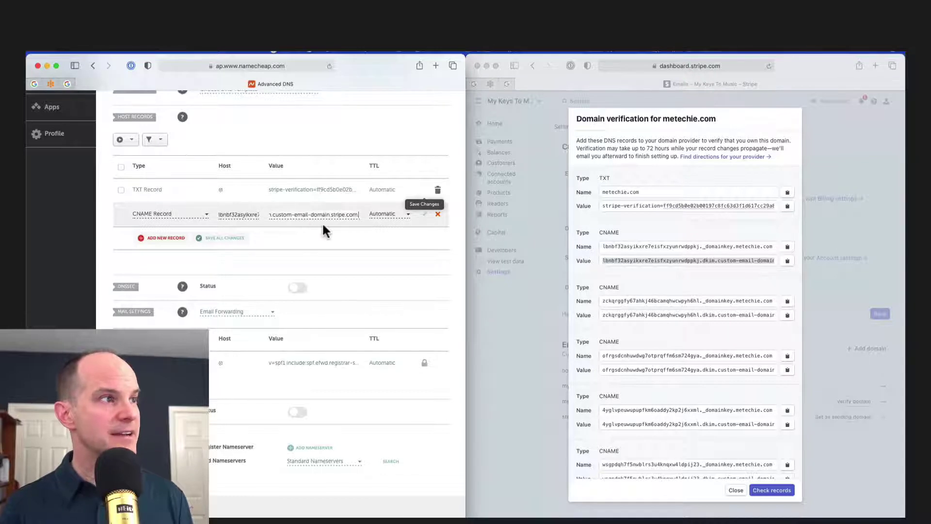
pyautogui.click(424, 214)
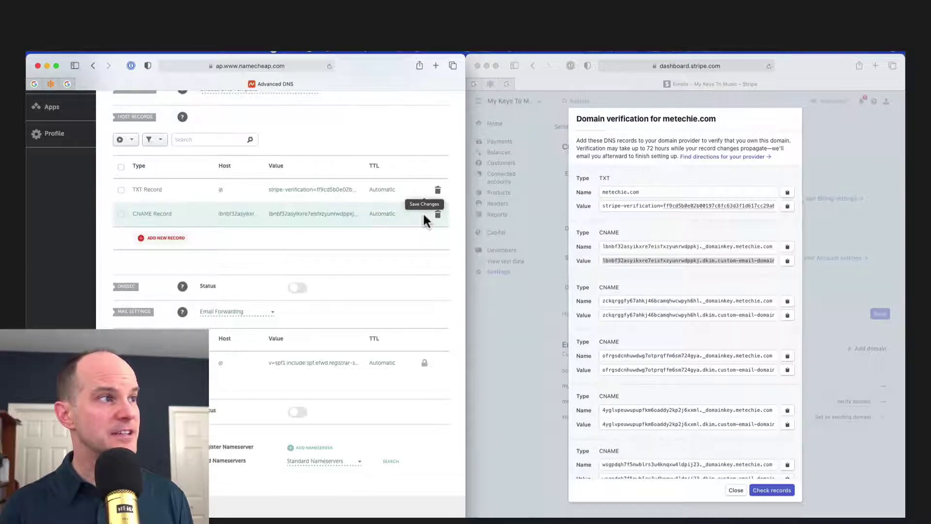
pyautogui.click(341, 217)
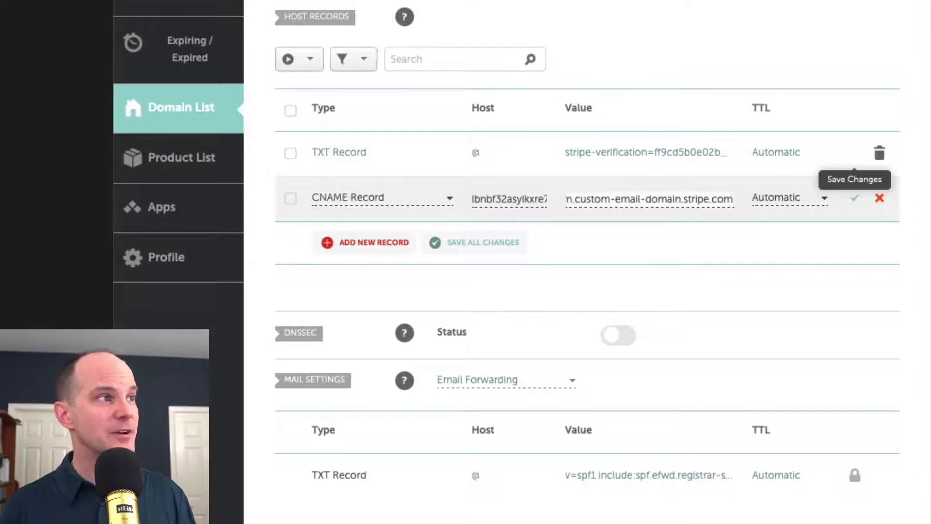
# - Add a trailing dot after stripe.com in the CNAME target and save the record
pyautogui.click(855, 198)
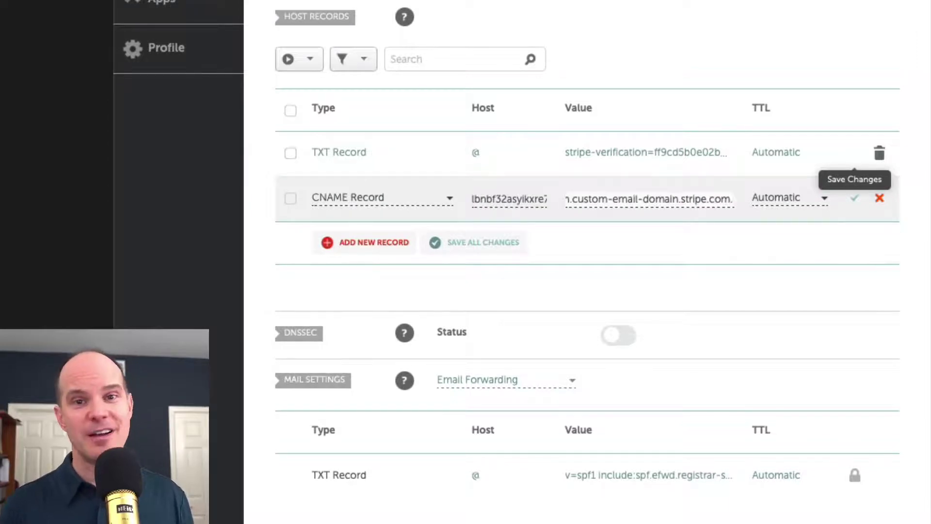
pyautogui.click(855, 197)
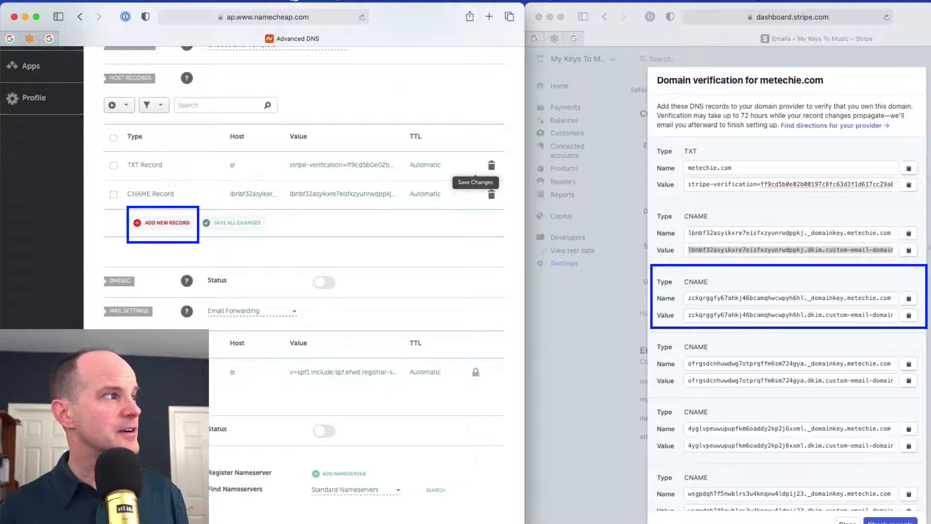
# - Add a second CNAME record with host zckqrggfy67ahkj46bcamqhwcwpyh6hl._domainkey
pyautogui.click(167, 222)
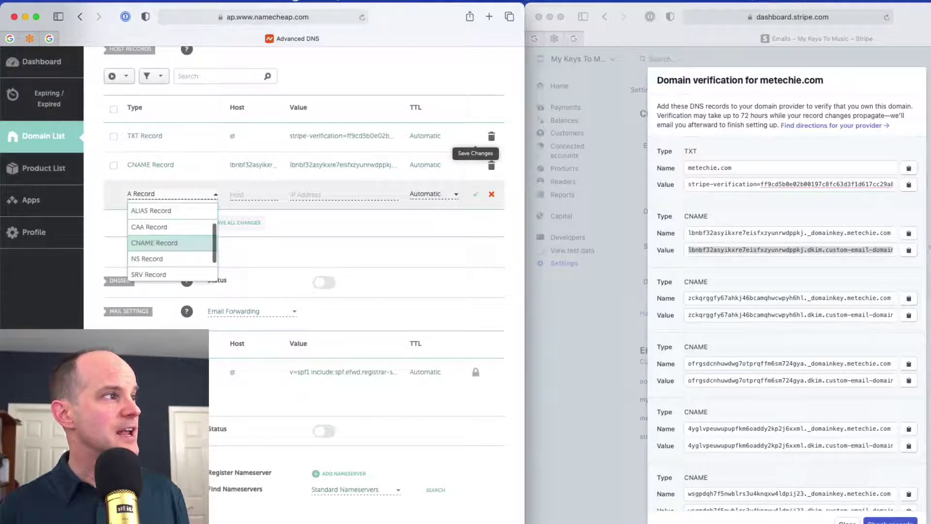
pyautogui.click(155, 242)
pyautogui.moveTo(845, 298); pyautogui.dragTo(704, 286)
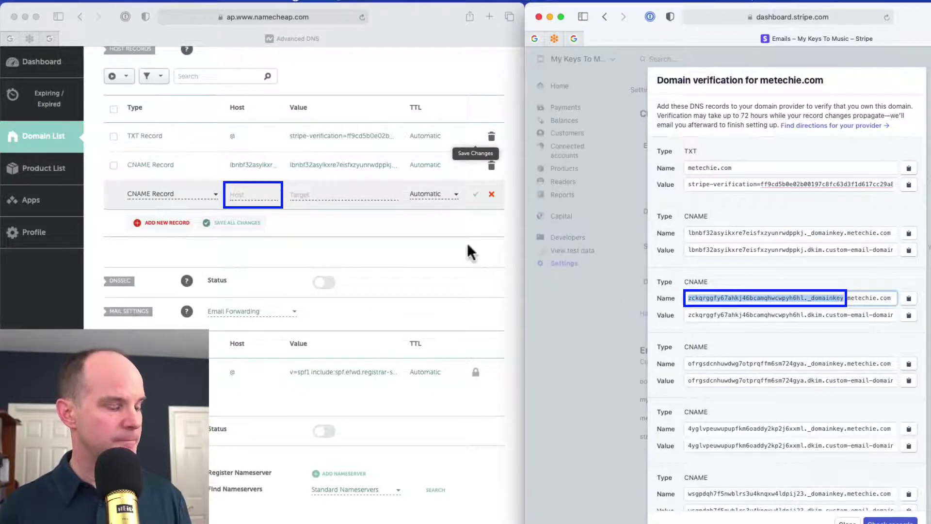
pyautogui.click(262, 194)
pyautogui.press('super+v')
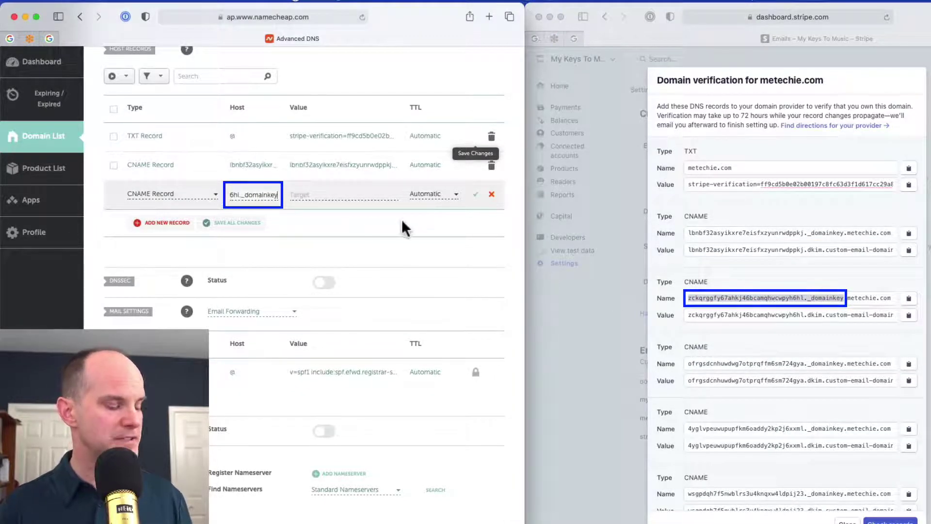
# - Paste the second DKIM value as its target and save the record
pyautogui.click(859, 299)
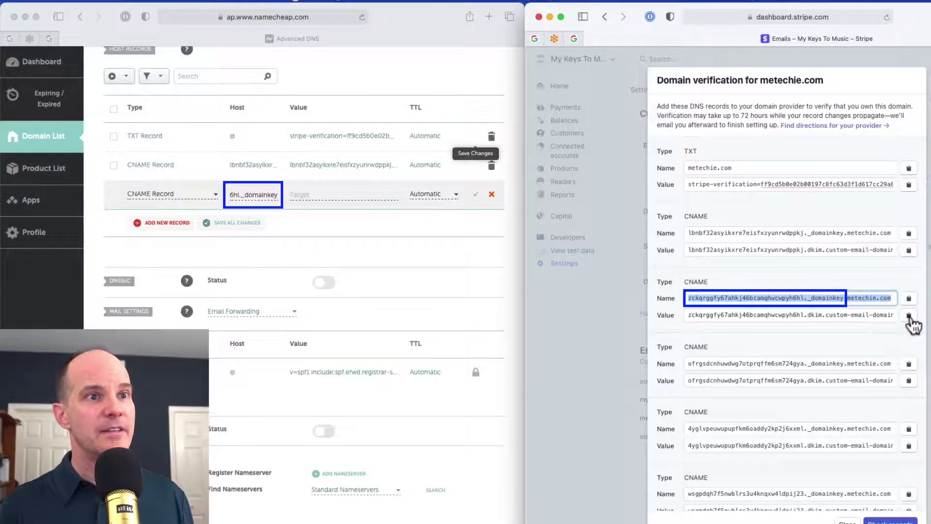
pyautogui.click(911, 317)
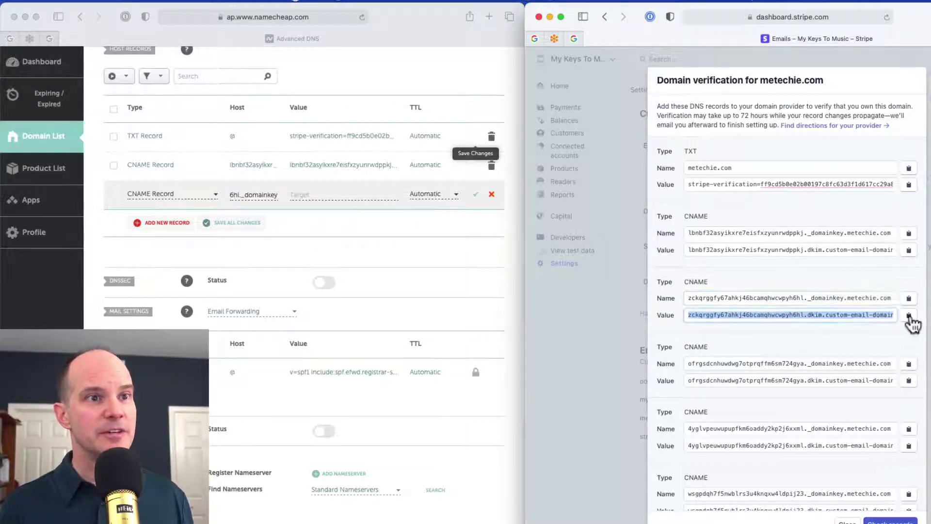
pyautogui.click(322, 199)
pyautogui.click(315, 195)
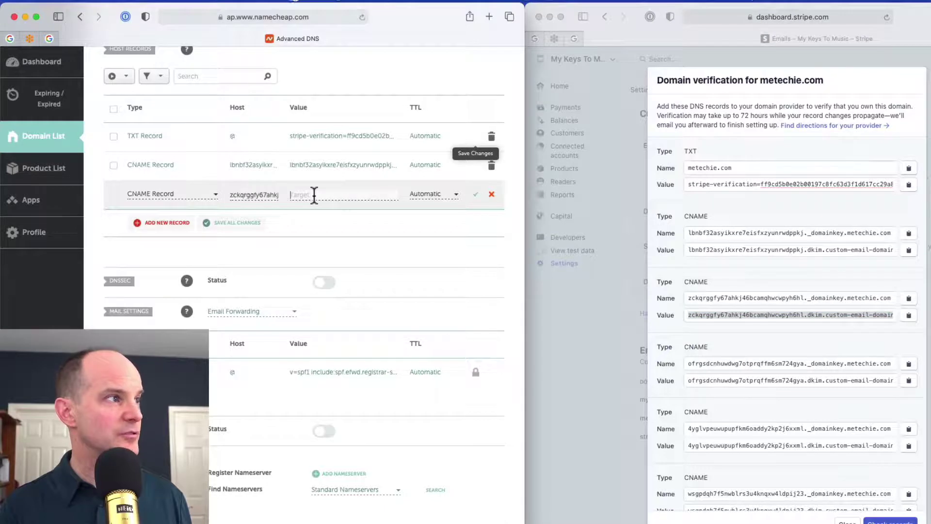
pyautogui.press('super+v')
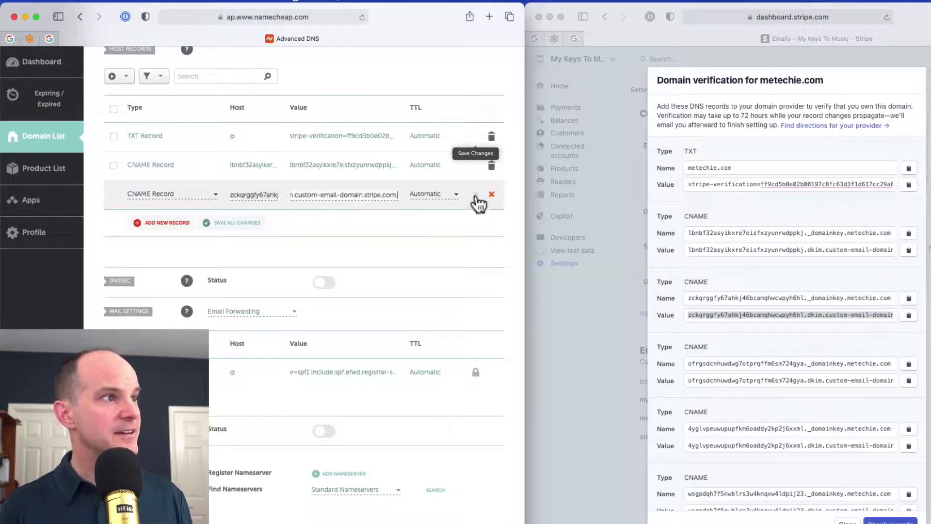
pyautogui.click(476, 194)
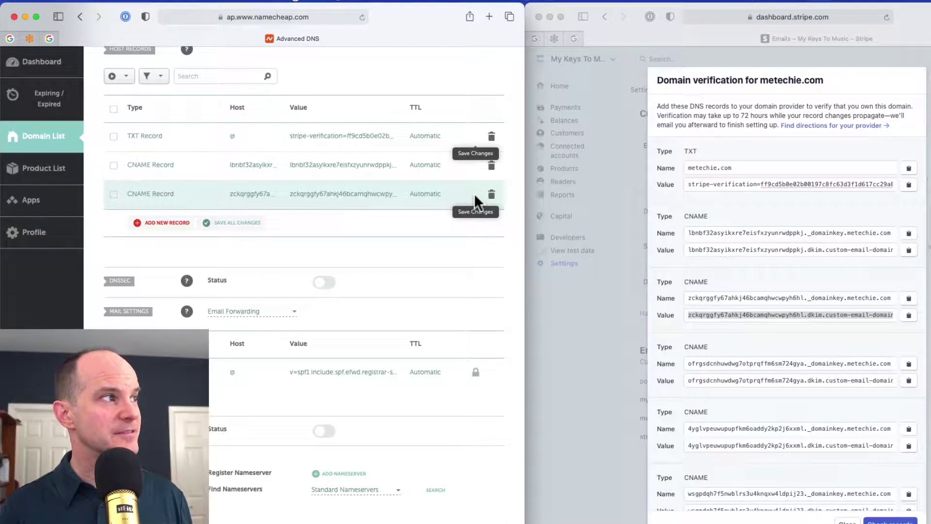
pyautogui.scroll(-6, 772, 344)
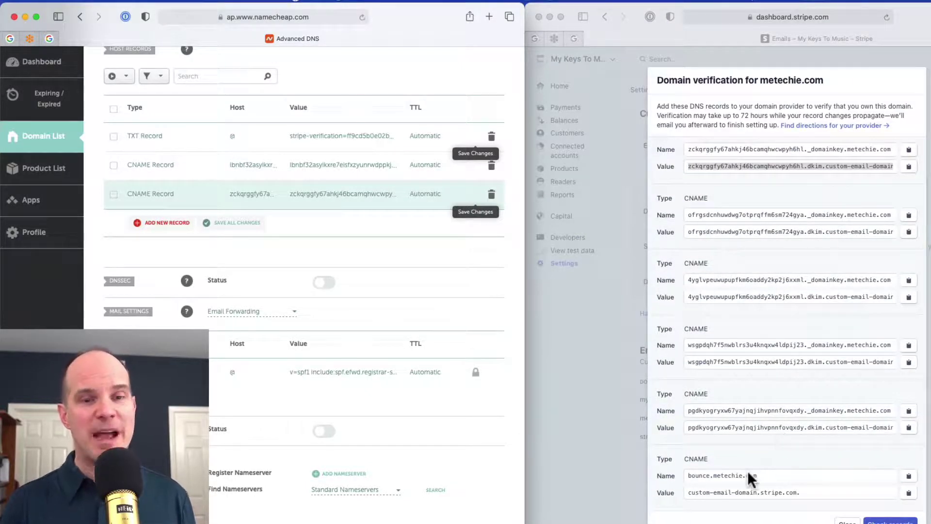
# - Add another CNAME record row with bounce as its host
pyautogui.click(723, 475)
pyautogui.doubleClick(708, 476)
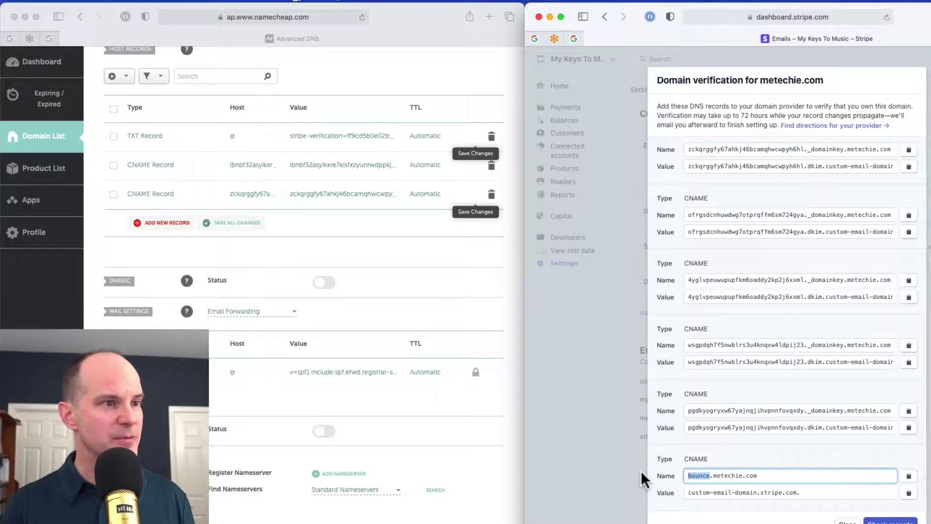
pyautogui.click(377, 243)
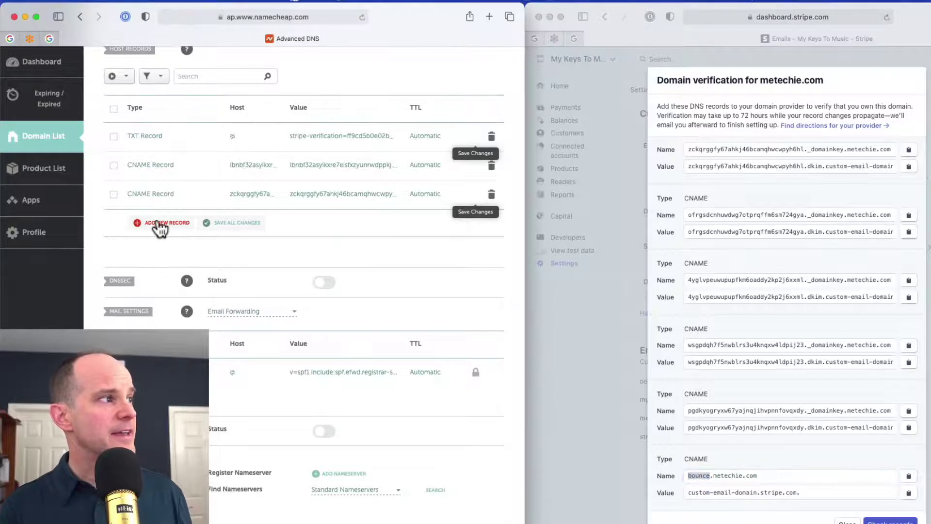
pyautogui.click(155, 224)
pyautogui.scroll(-2, 165, 227)
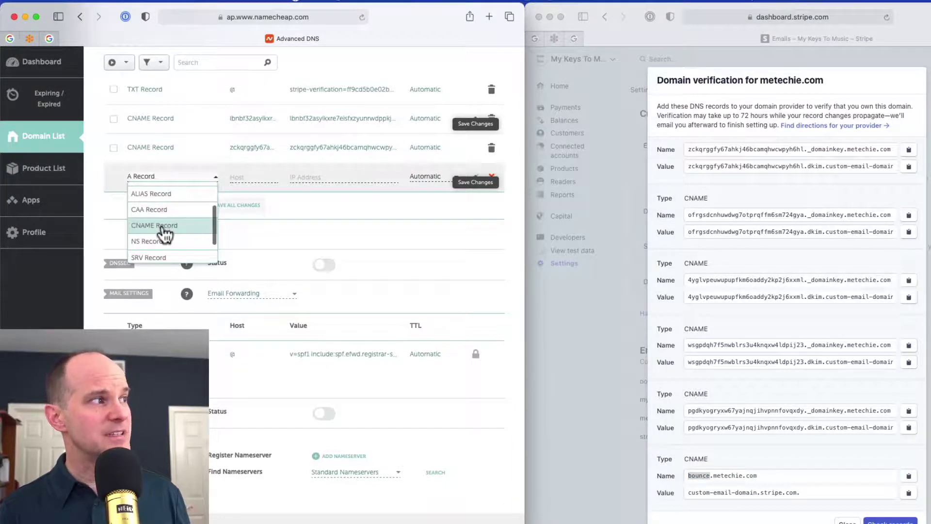
pyautogui.click(162, 228)
pyautogui.click(249, 176)
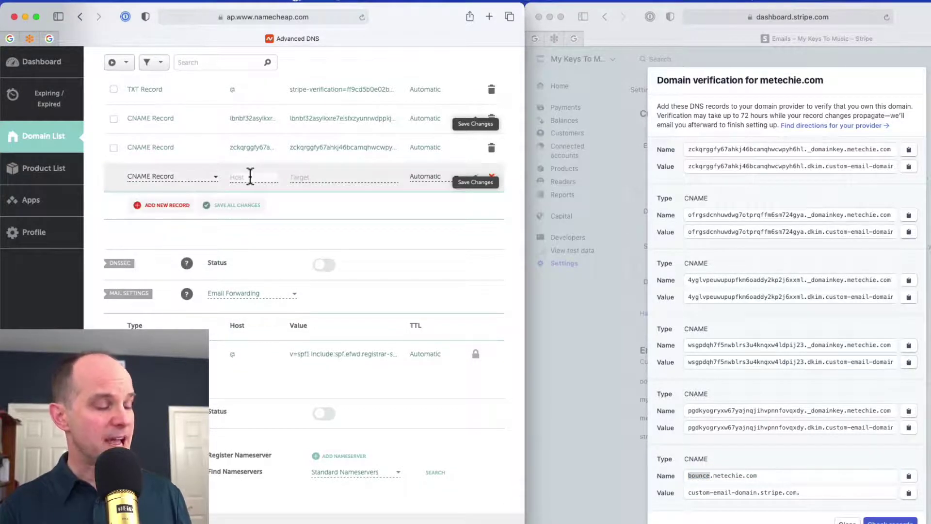
pyautogui.press('super+v')
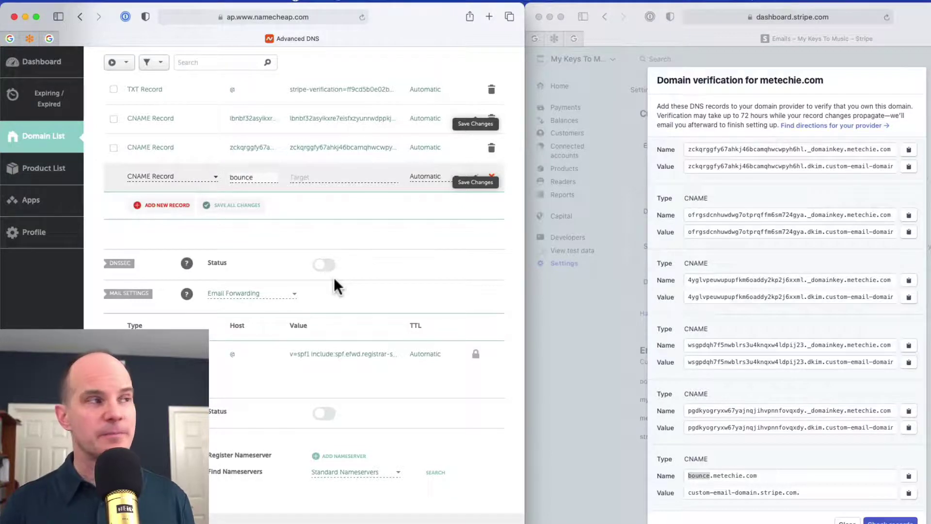
pyautogui.press('Tab')
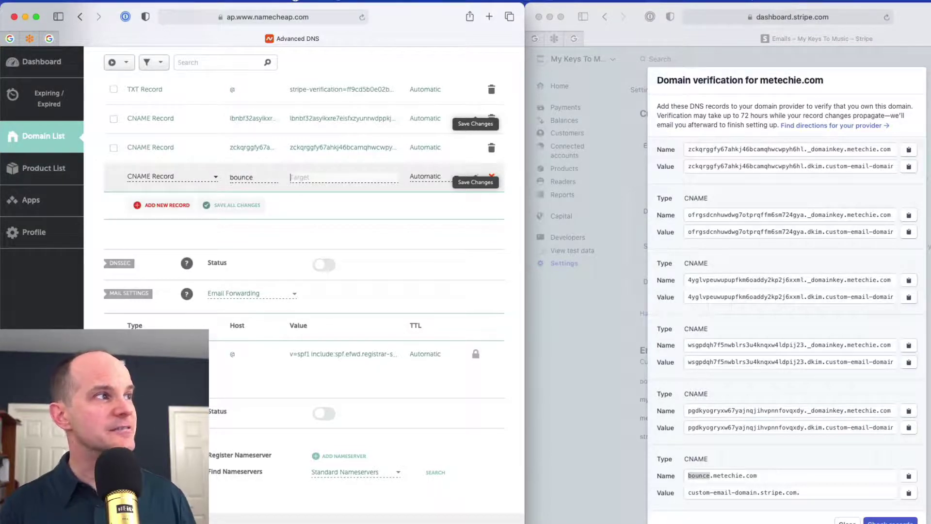
# - Set the bounce target to custom-email-domain.stripe.com. and save it with Automatic TTL
pyautogui.click(830, 505)
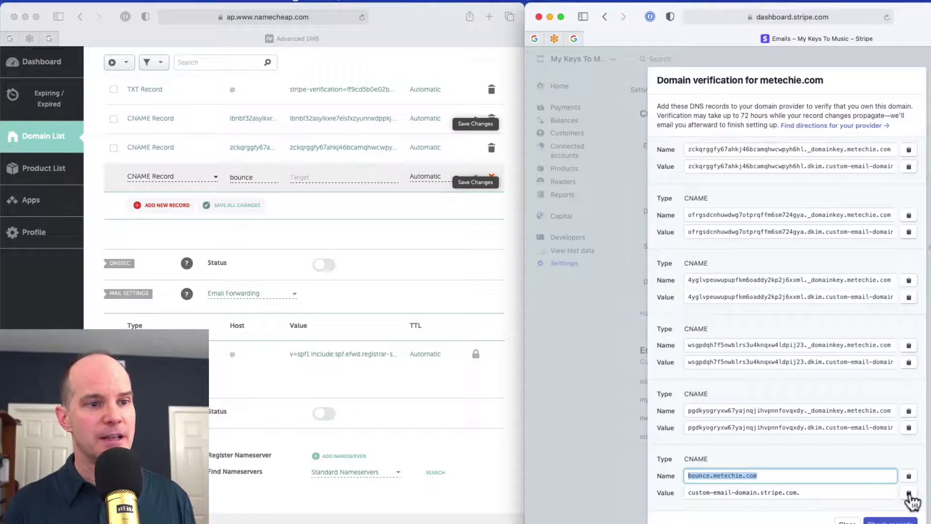
pyautogui.click(909, 493)
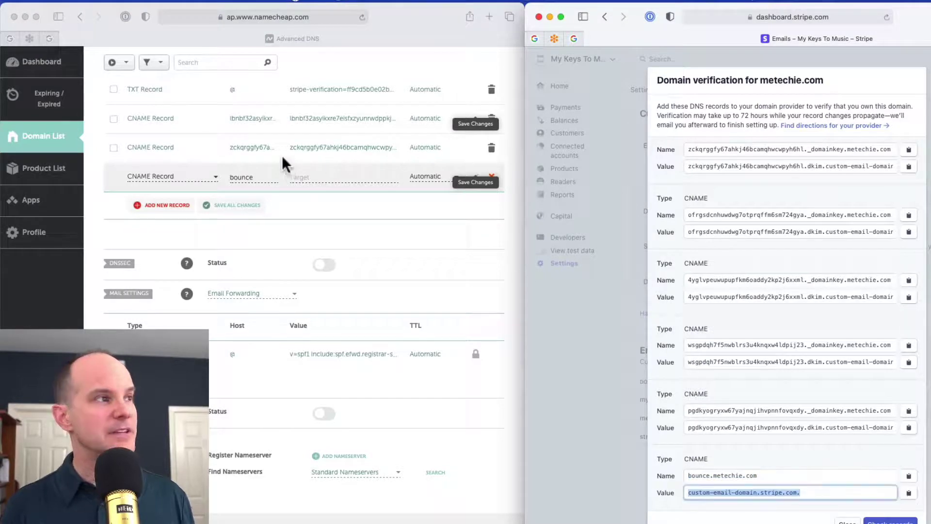
pyautogui.click(321, 172)
pyautogui.press('super+v')
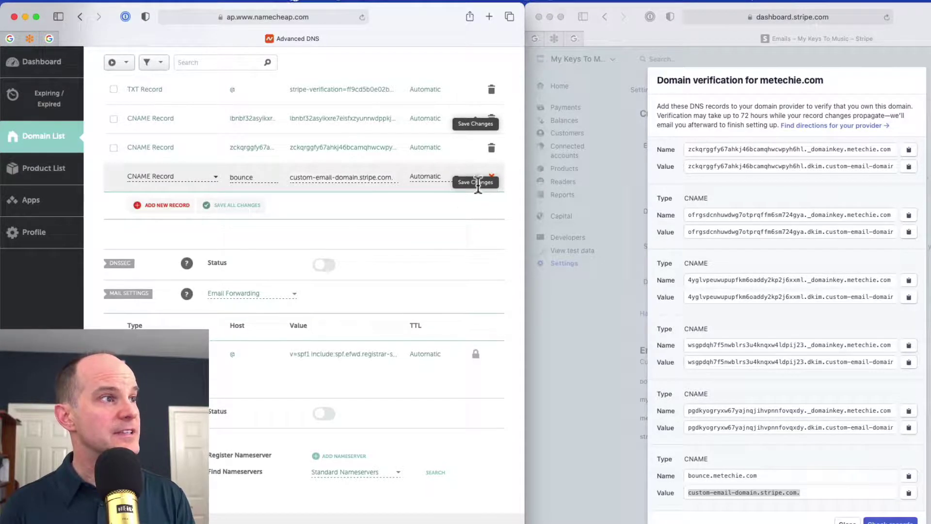
pyautogui.click(428, 175)
pyautogui.click(366, 174)
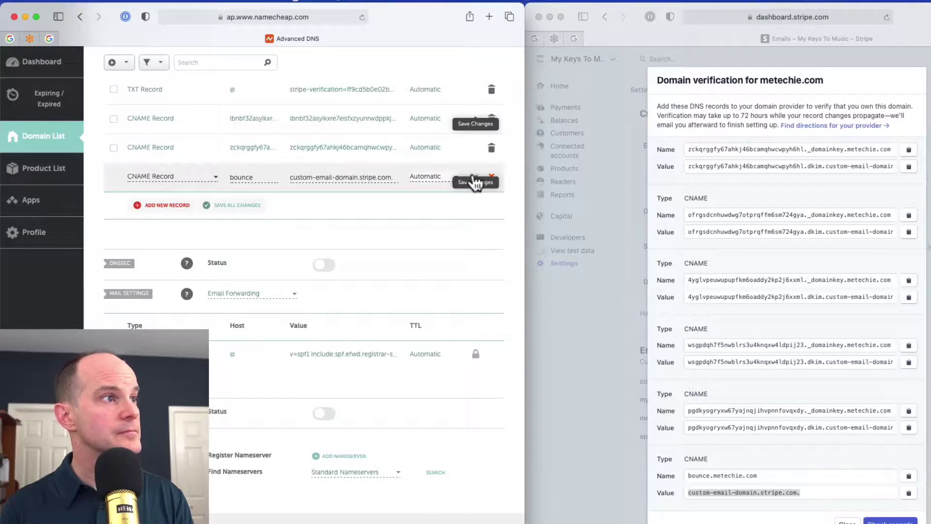
pyautogui.click(476, 178)
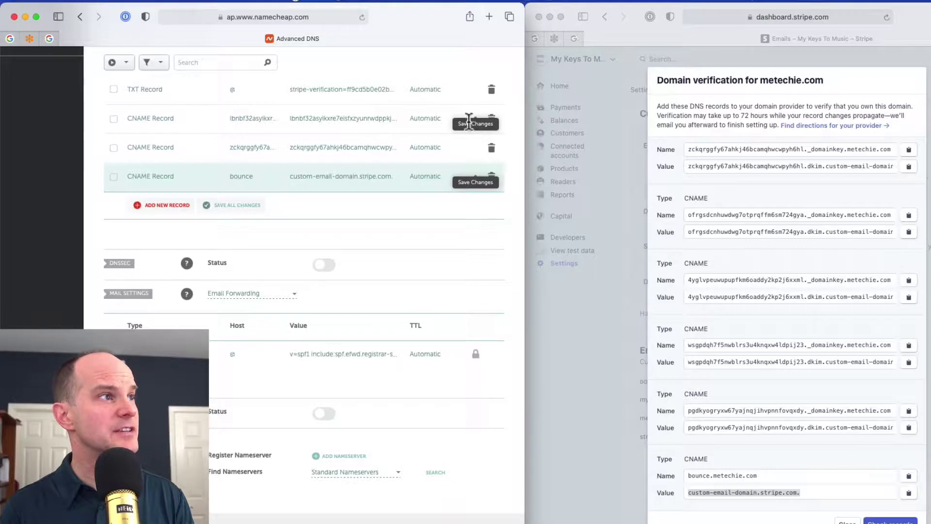
pyautogui.scroll(5, 383, 187)
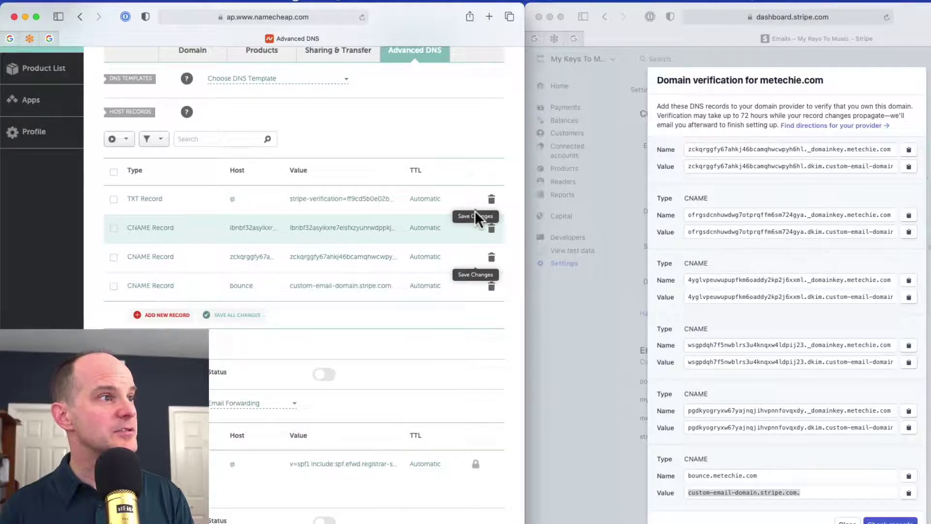
# - Reload the Namecheap host records, sort them by type, and filter the list to CNAME records only
pyautogui.press('super+r')
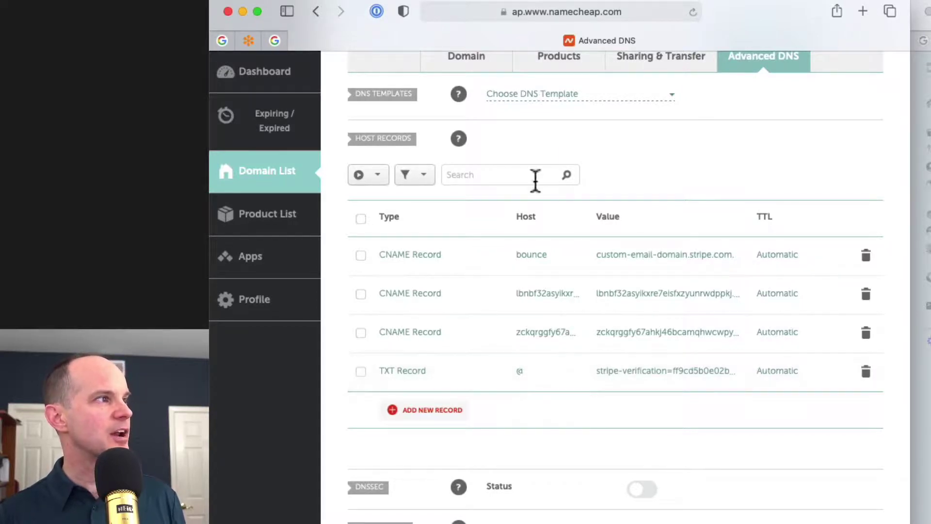
pyautogui.click(397, 217)
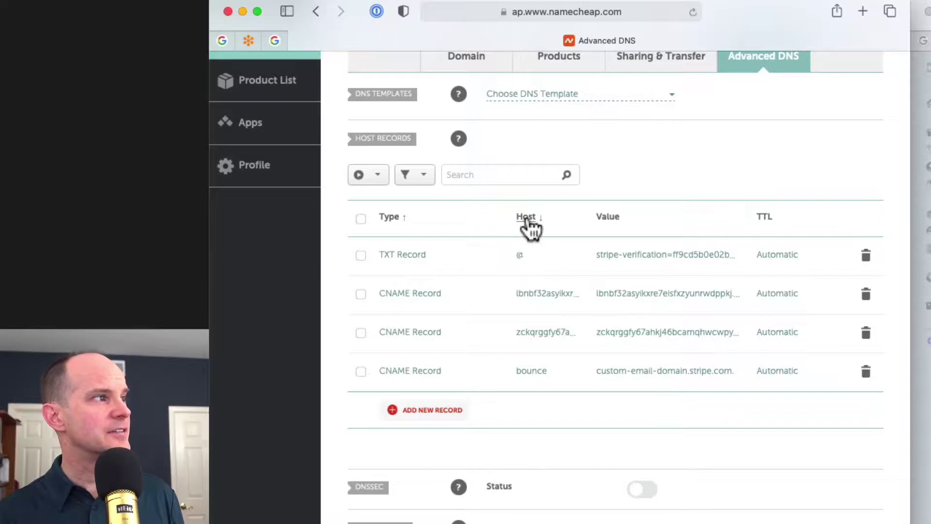
pyautogui.click(425, 178)
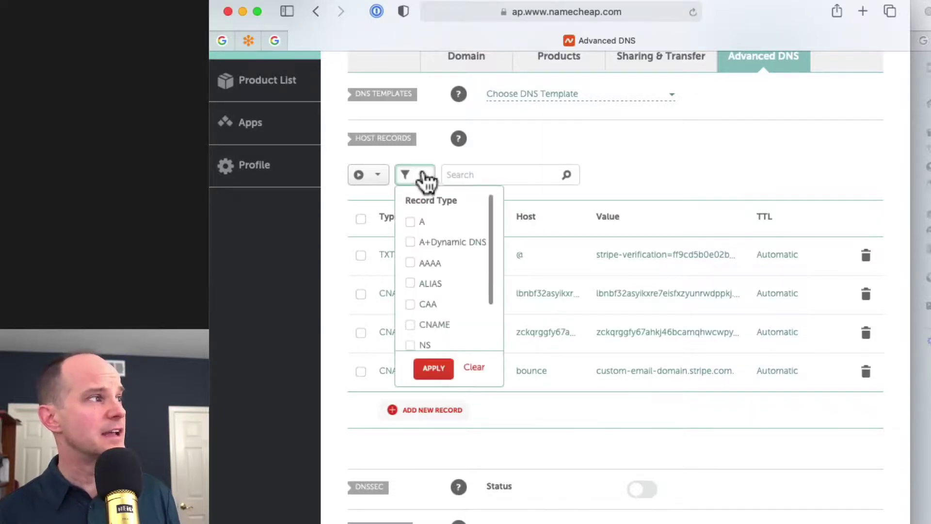
pyautogui.moveTo(486, 225); pyautogui.dragTo(493, 271)
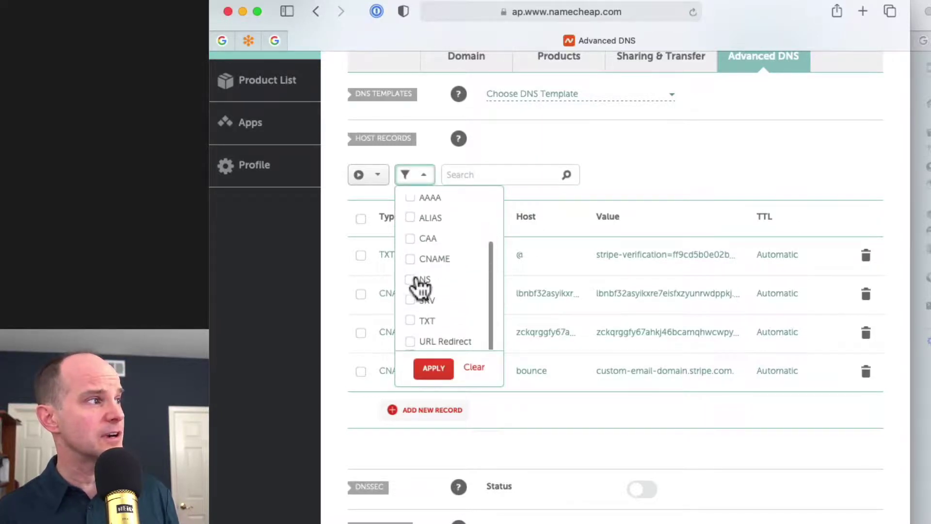
pyautogui.click(416, 260)
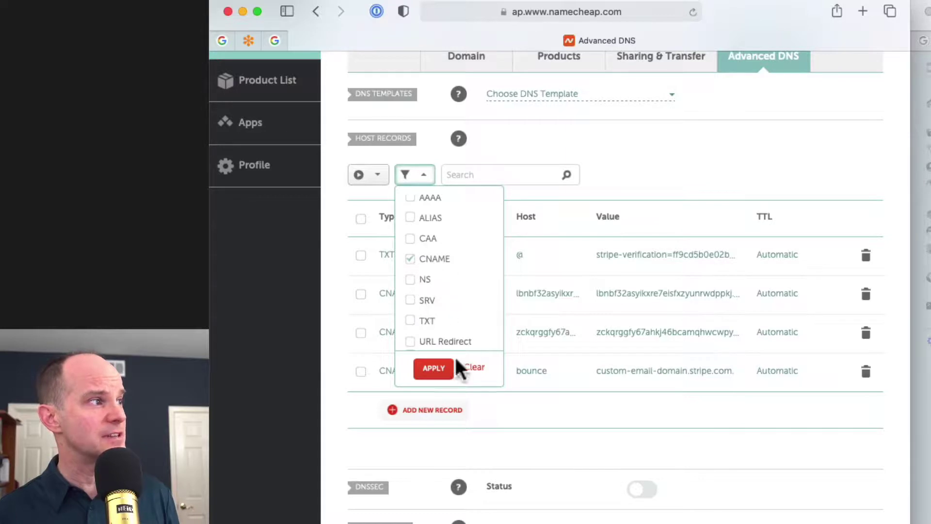
pyautogui.click(443, 367)
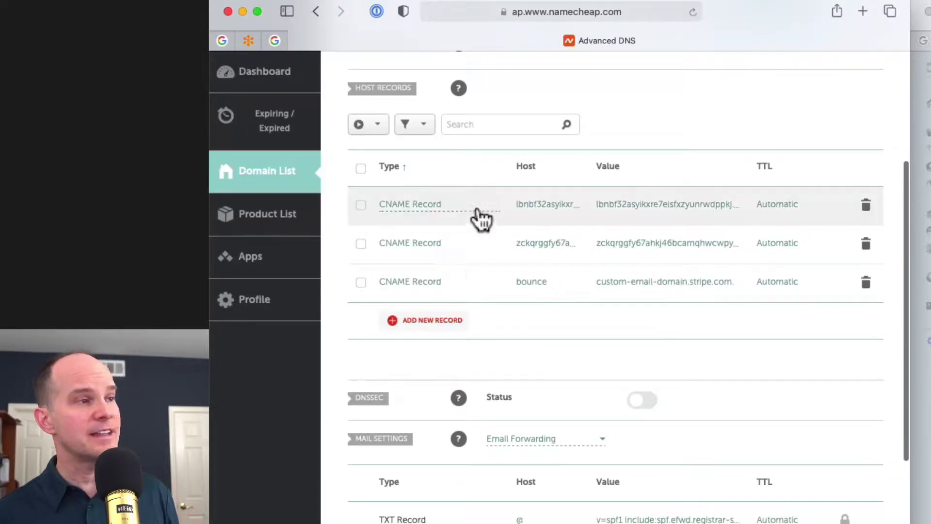
pyautogui.scroll(2, 480, 194)
pyautogui.scroll(2, 483, 152)
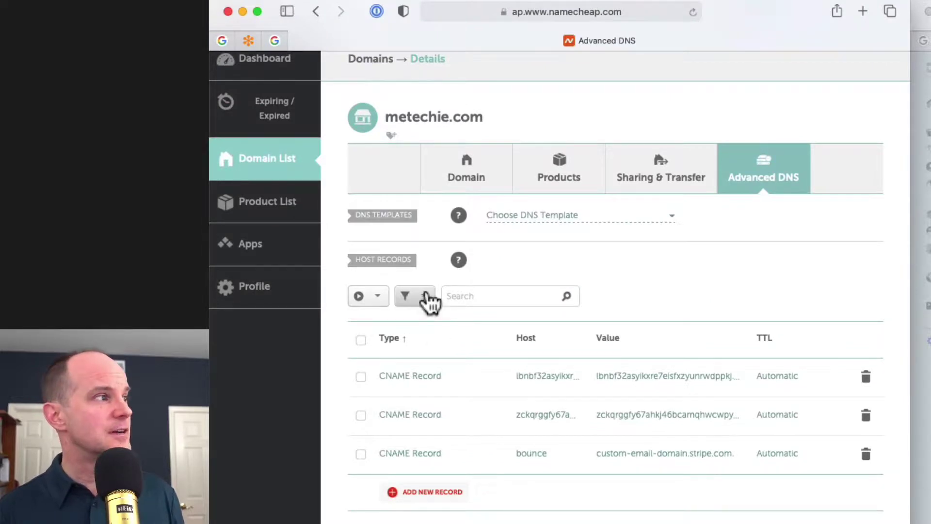
# - Clear the record-type filter so the TXT record and all three CNAME records show again
pyautogui.click(421, 299)
pyautogui.click(474, 488)
pyautogui.scroll(-4, 476, 489)
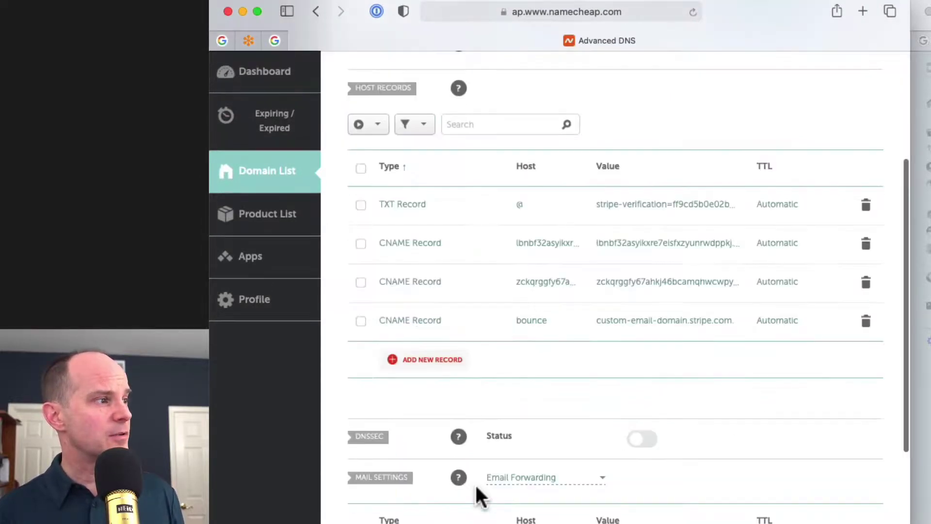
pyautogui.scroll(1, 749, 427)
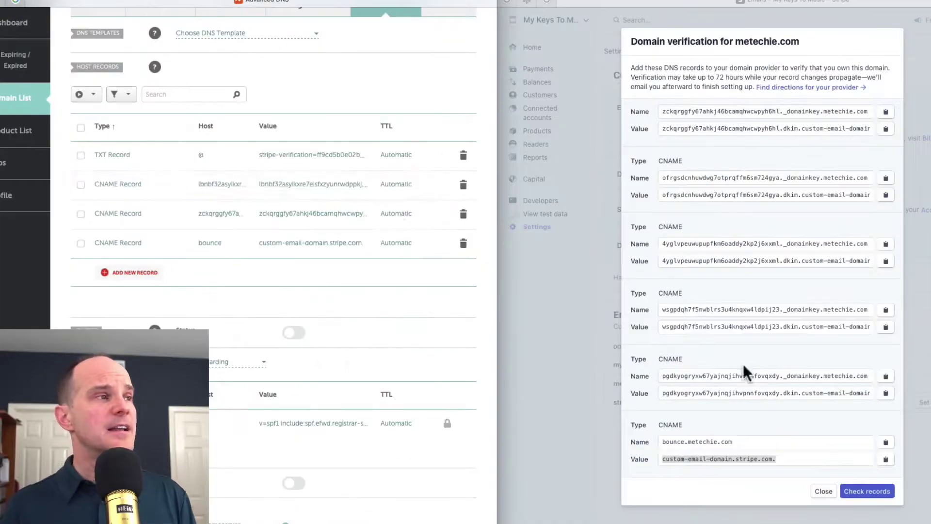
# - Run Check records for metechie.com in Stripe and review the 4 unconfirmed DKIM CNAME records
pyautogui.click(796, 480)
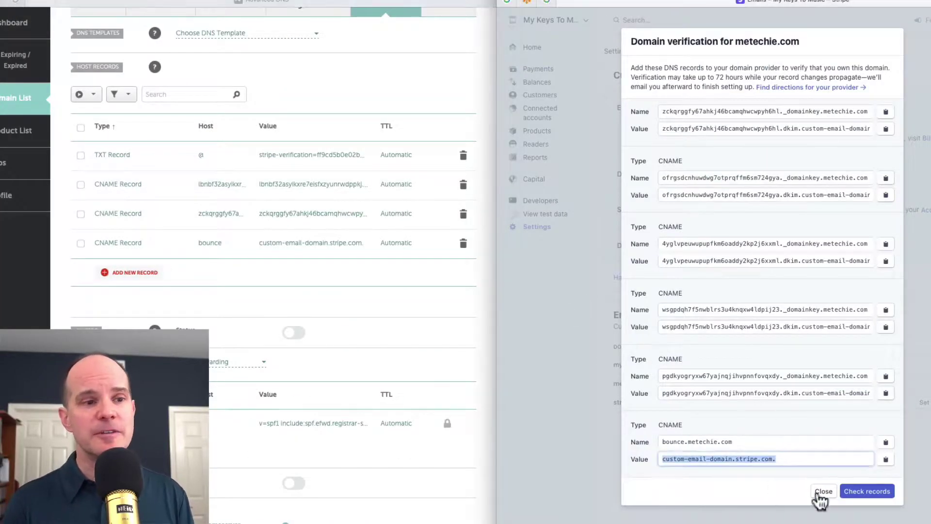
pyautogui.click(878, 491)
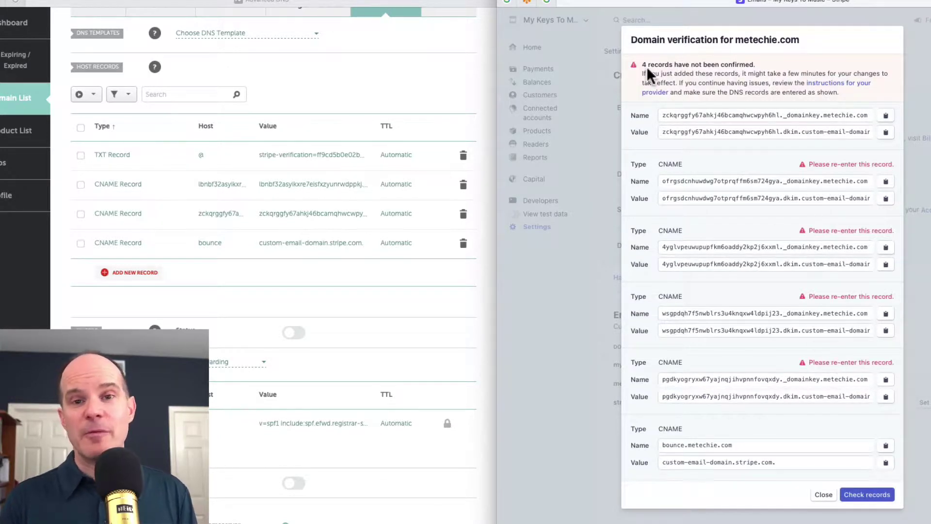
pyautogui.scroll(5, 781, 192)
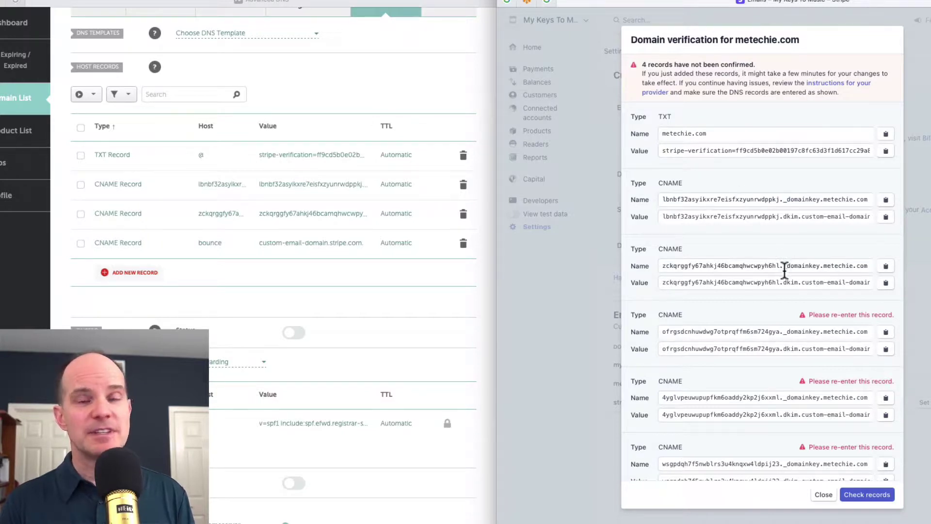
pyautogui.scroll(-5, 784, 272)
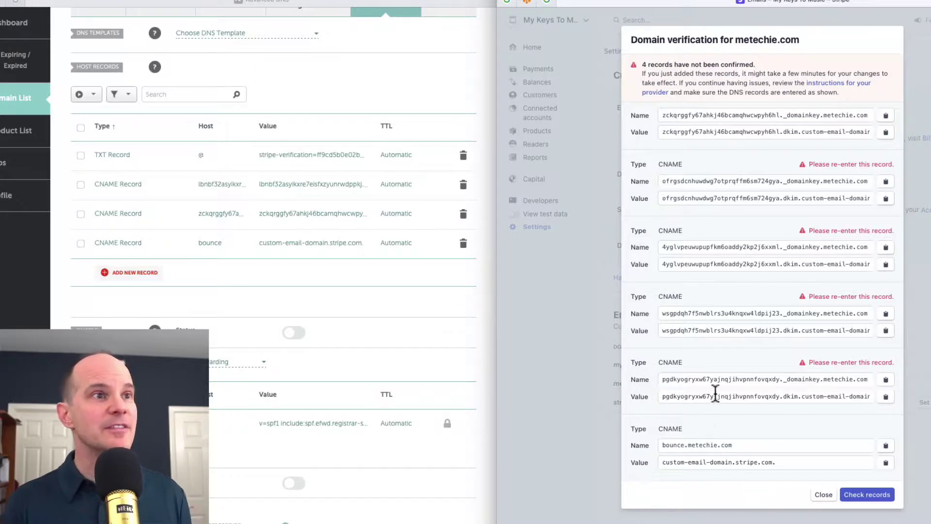
pyautogui.scroll(2, 719, 389)
pyautogui.scroll(3, 720, 388)
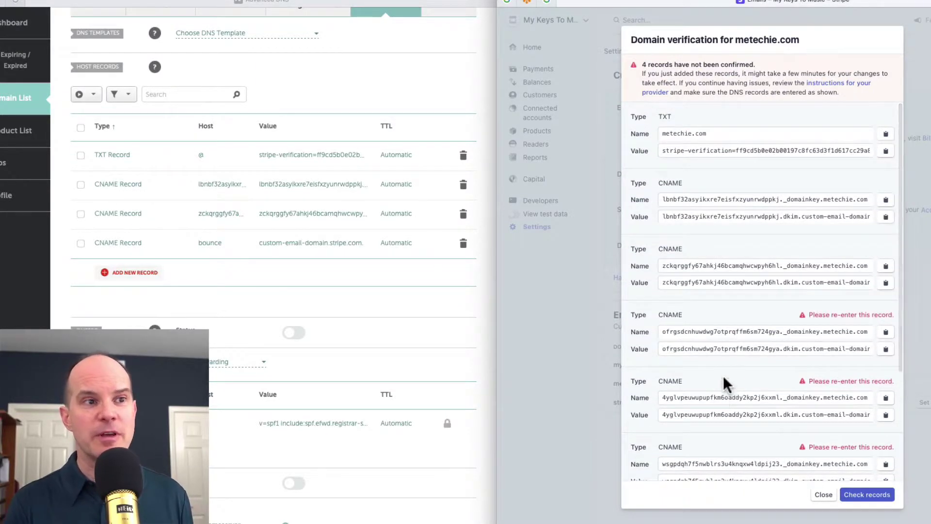
pyautogui.scroll(-4, 752, 329)
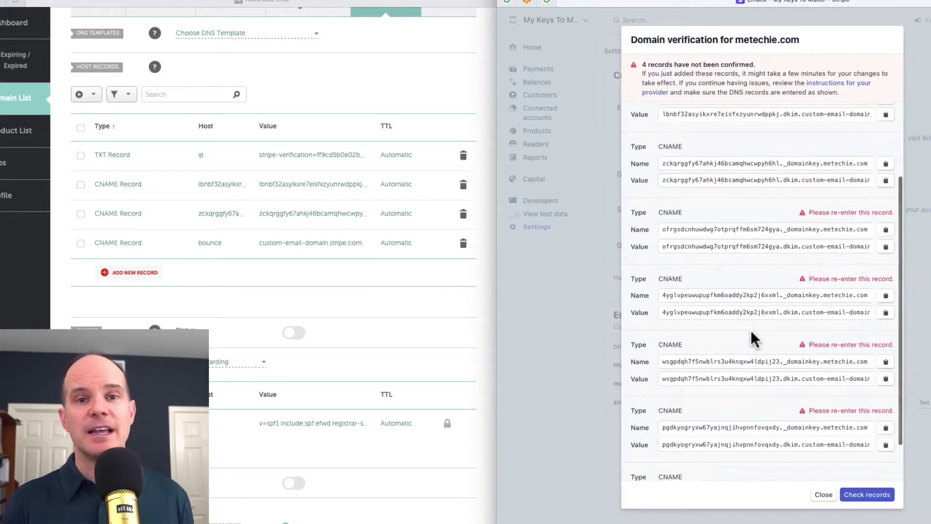